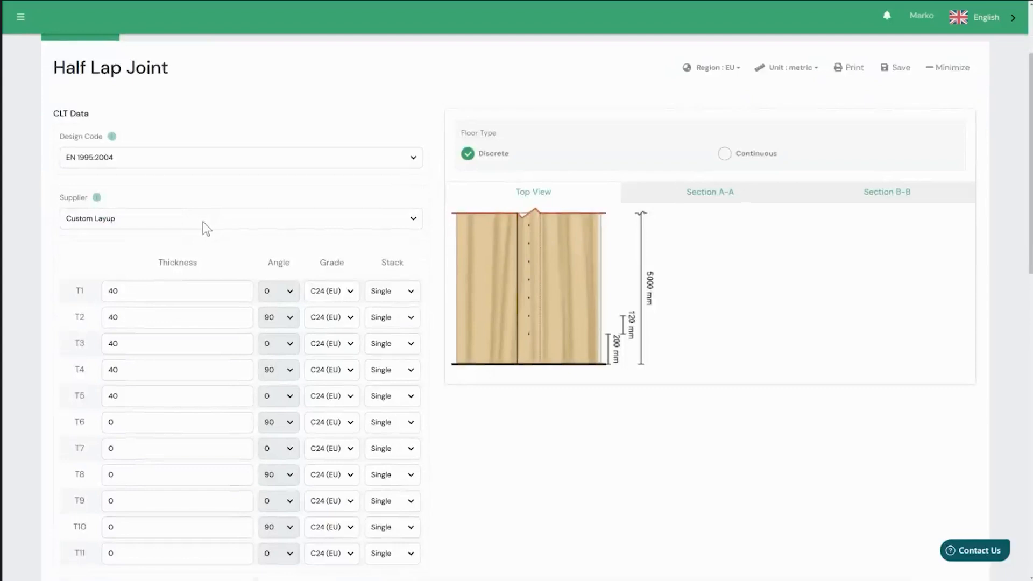
# - Define the CLT data with supplier KLH, layup KLH5/180TL and a lap width of 100 mm
pyautogui.click(202, 221)
pyautogui.click(181, 247)
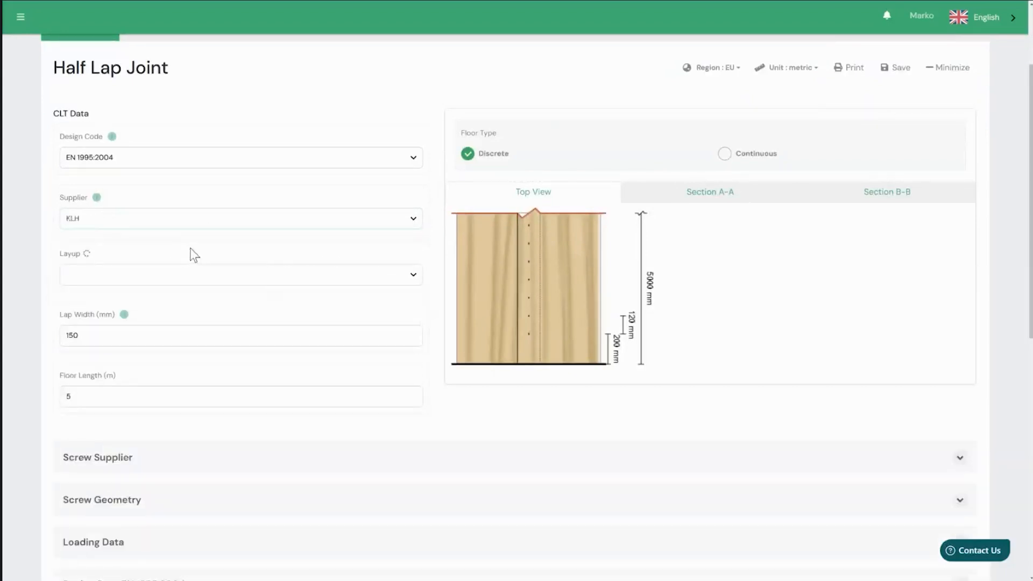
pyautogui.scroll(-1, 188, 246)
pyautogui.click(203, 236)
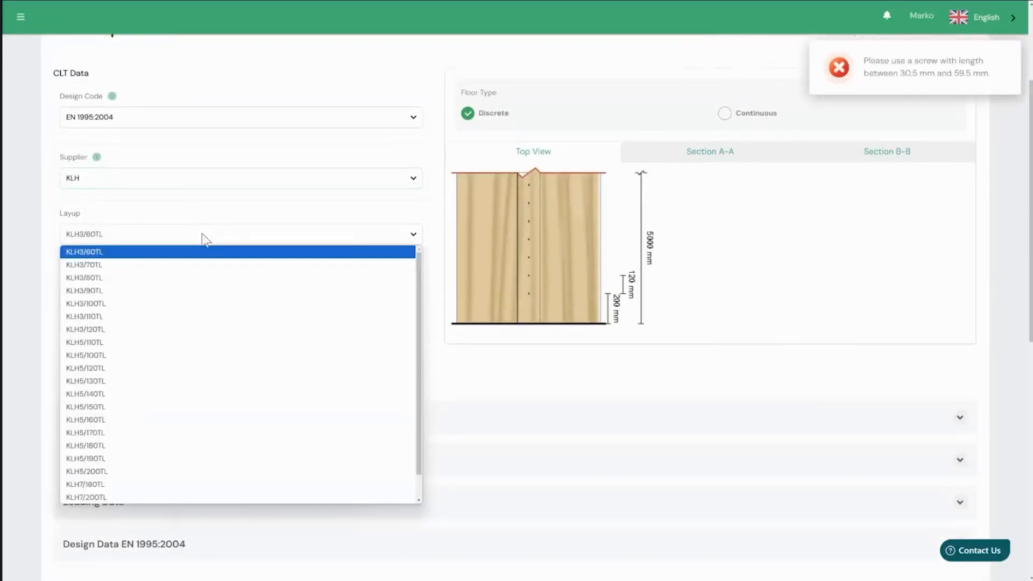
pyautogui.click(155, 451)
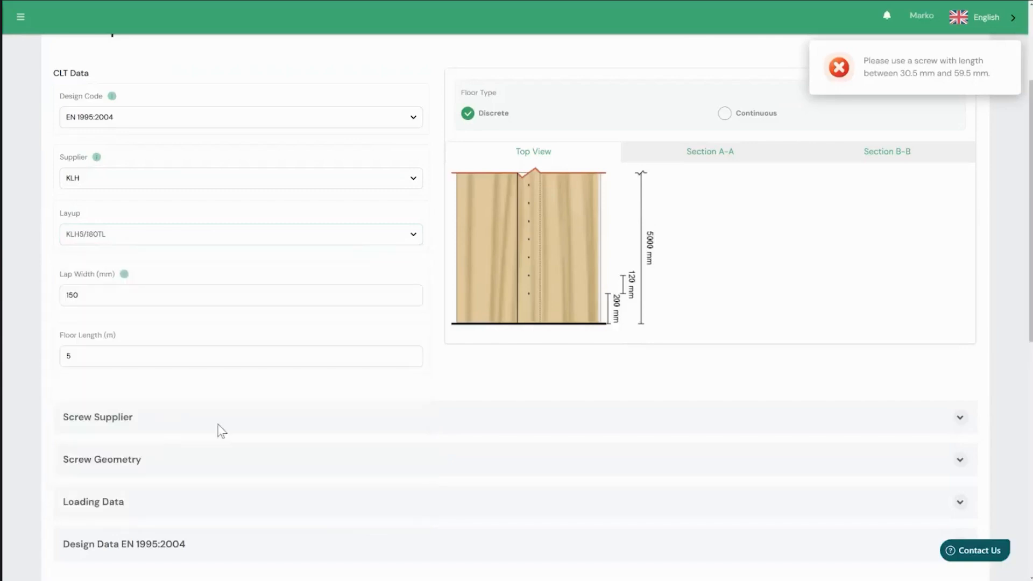
pyautogui.doubleClick(109, 295)
pyautogui.write('100')
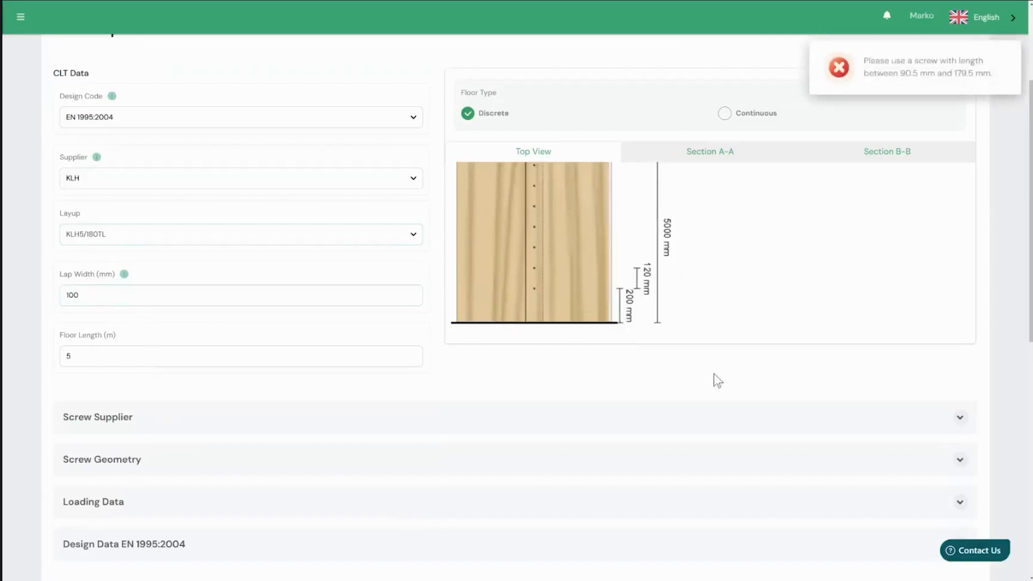
# - Set the floor type to Continuous and display the joint's Section A-A drawing
pyautogui.scroll(-1, 713, 378)
pyautogui.scroll(2, 635, 366)
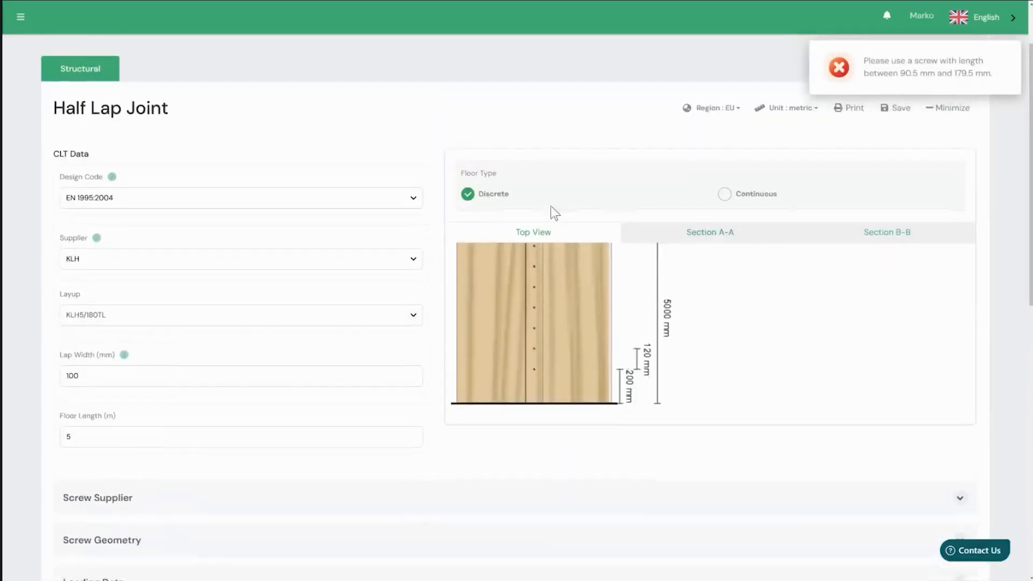
pyautogui.click(731, 198)
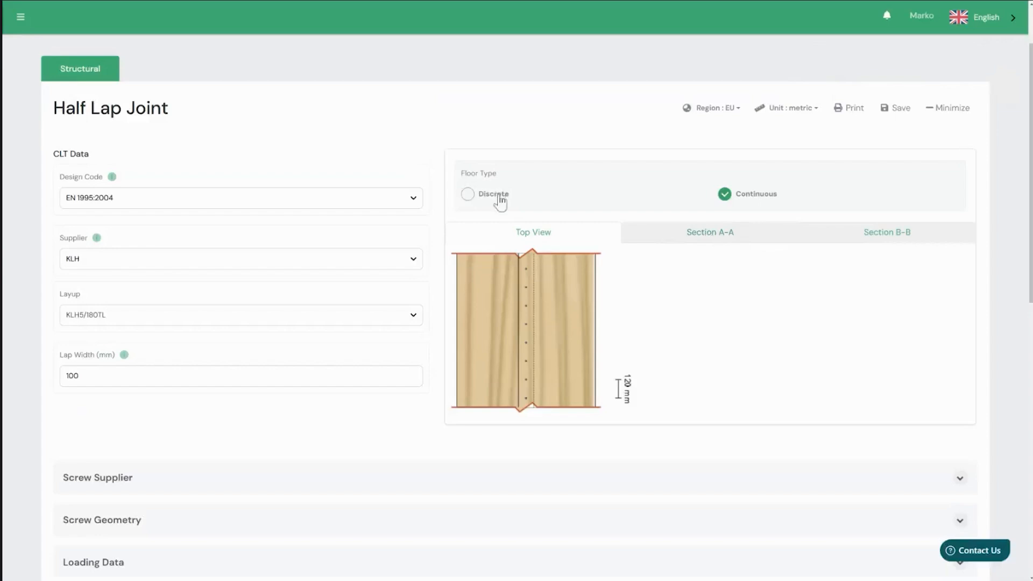
pyautogui.click(695, 235)
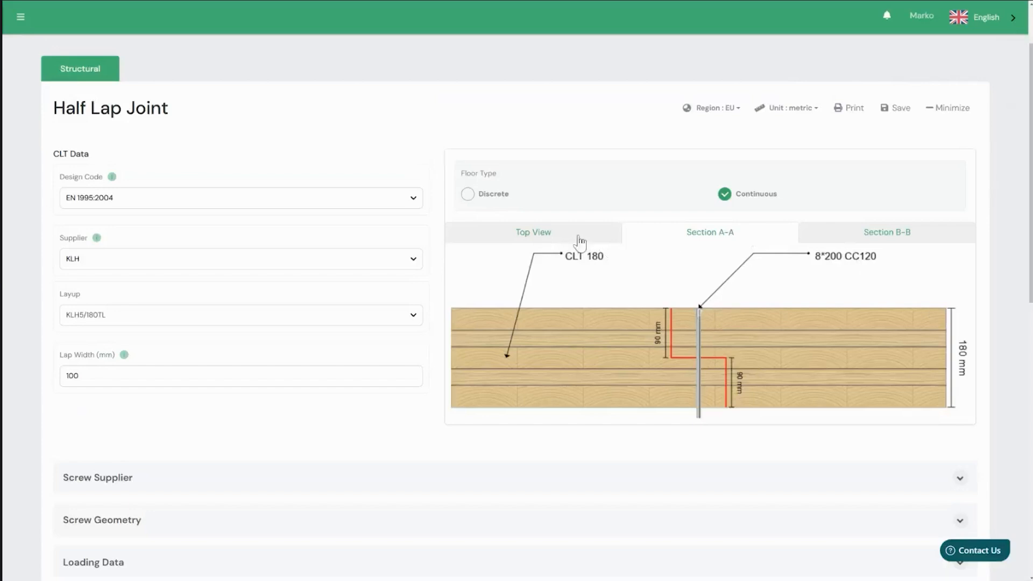
# - Expand the screw supplier settings and change the supplier from manual input to Eurotec
pyautogui.scroll(-2, 727, 462)
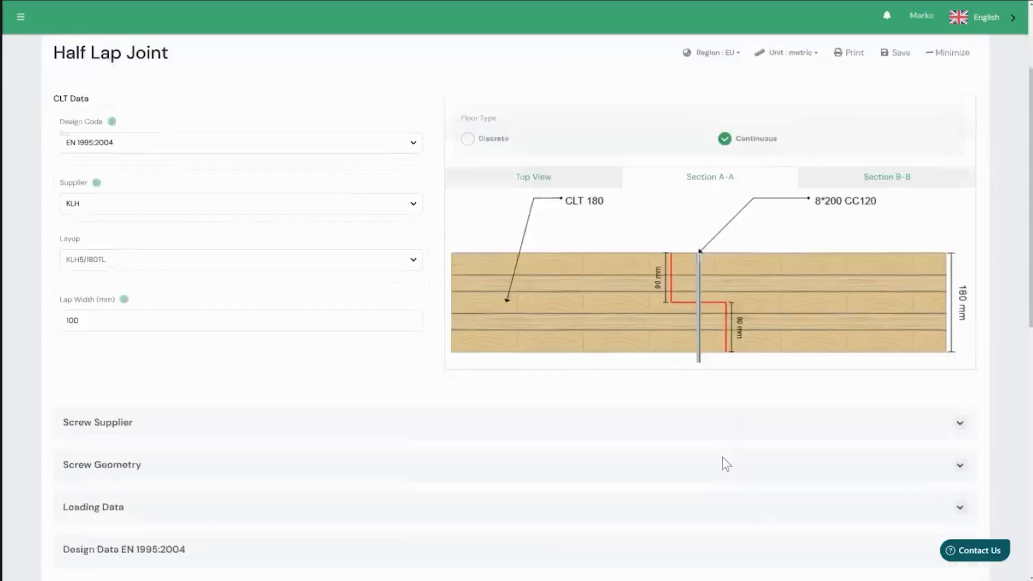
pyautogui.click(961, 359)
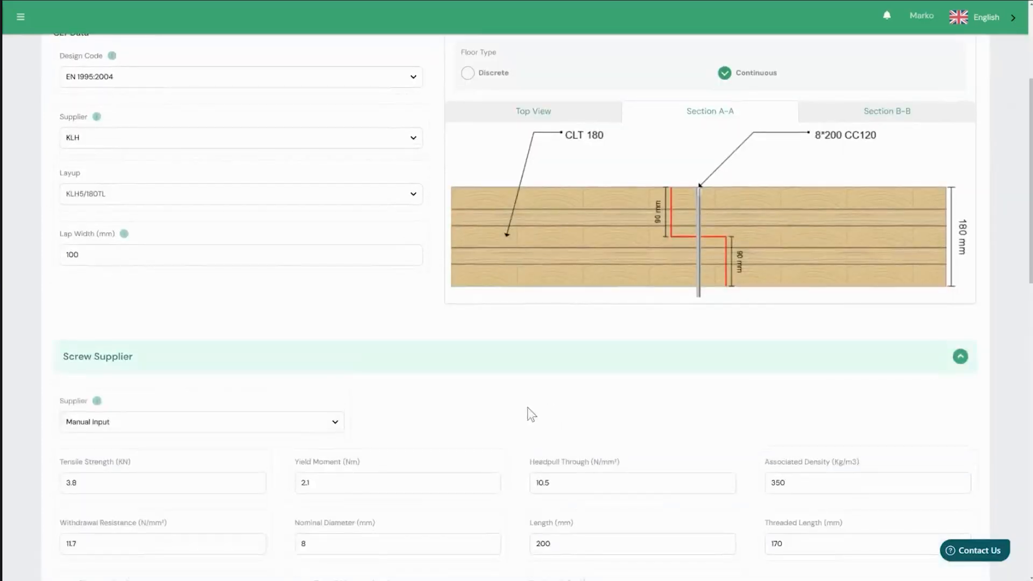
pyautogui.scroll(-1, 528, 409)
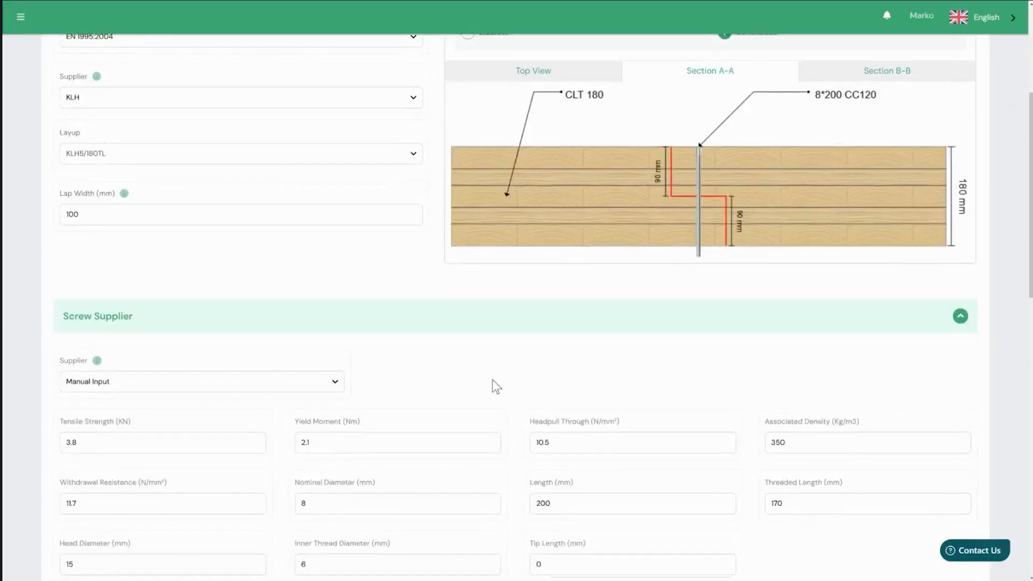
pyautogui.scroll(-1, 489, 382)
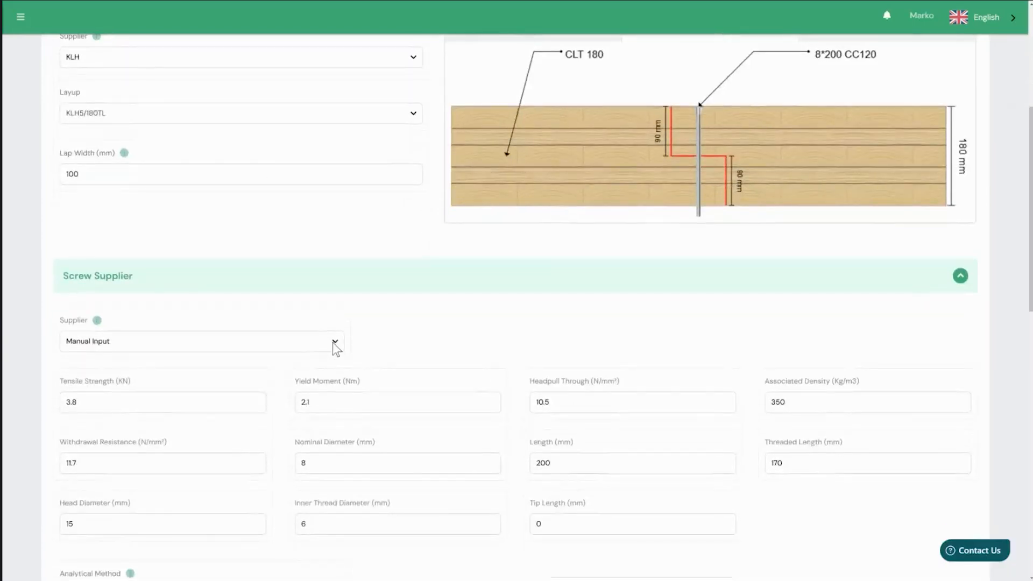
pyautogui.click(333, 343)
pyautogui.click(253, 371)
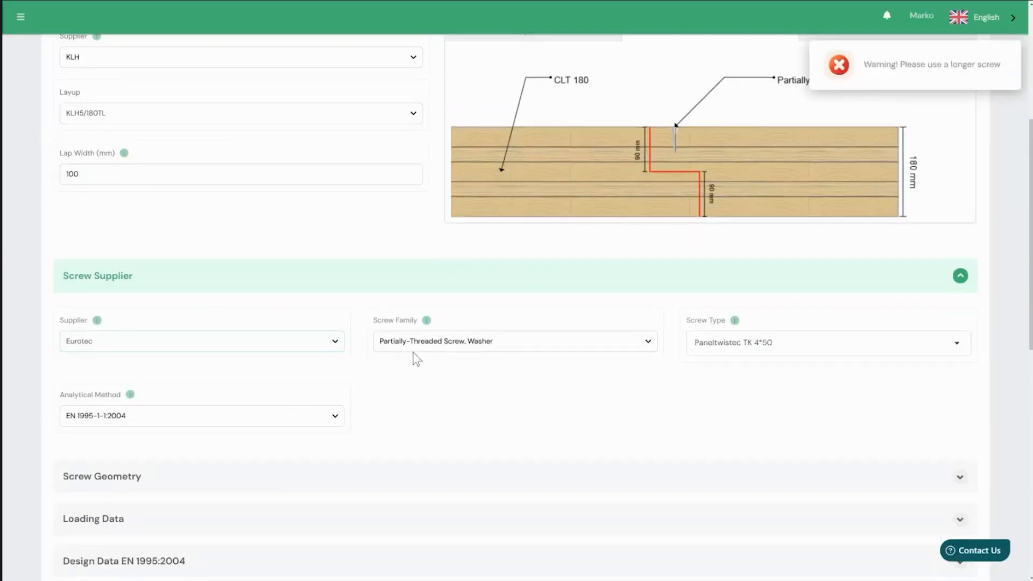
# - Choose the Paneltwistec AG 6*160 screw type within the Partially-Threaded Screw, Washer family
pyautogui.click(425, 345)
pyautogui.click(424, 341)
pyautogui.click(746, 352)
pyautogui.scroll(-6, 749, 418)
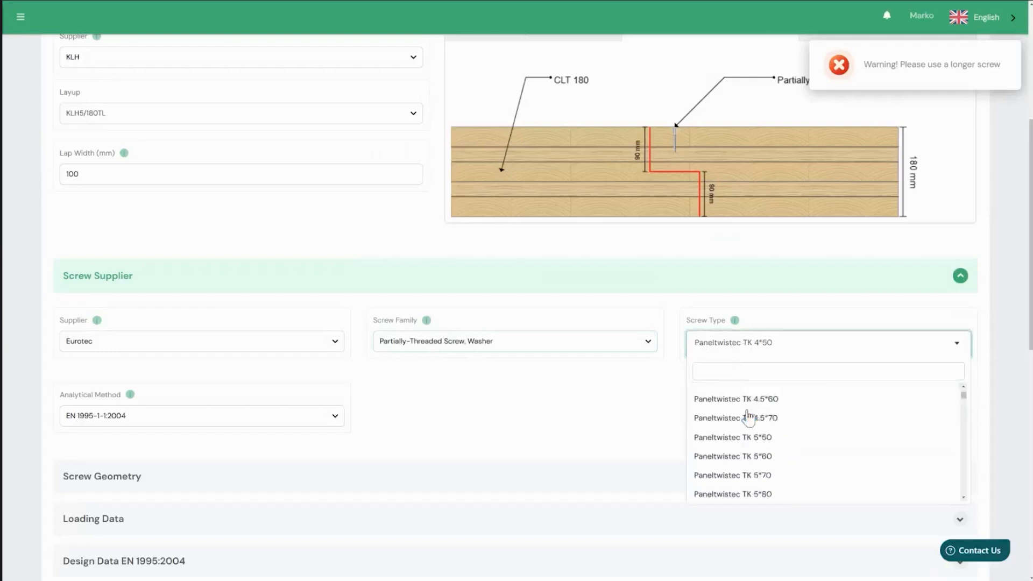
pyautogui.scroll(-2, 749, 420)
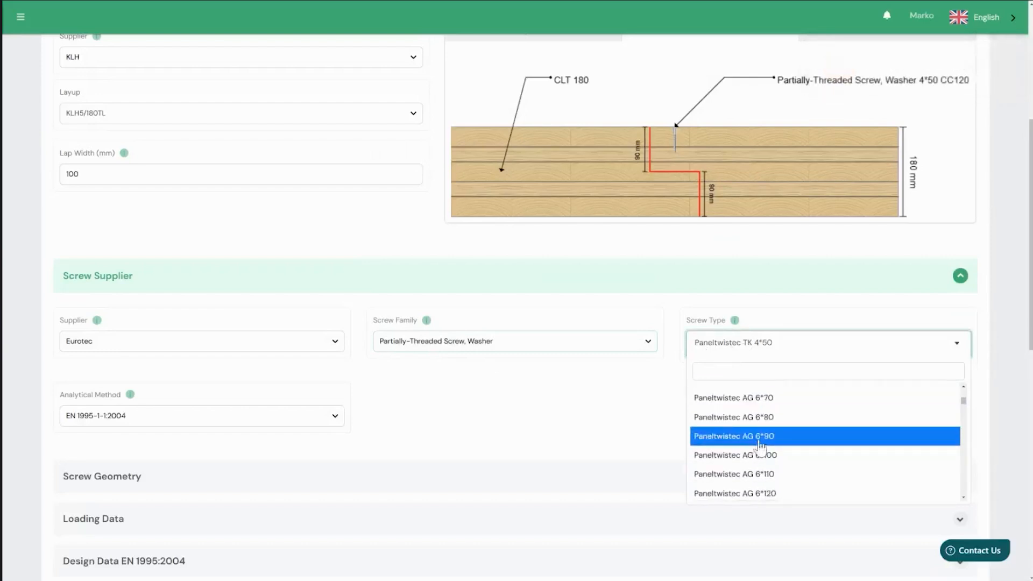
pyautogui.scroll(-3, 763, 437)
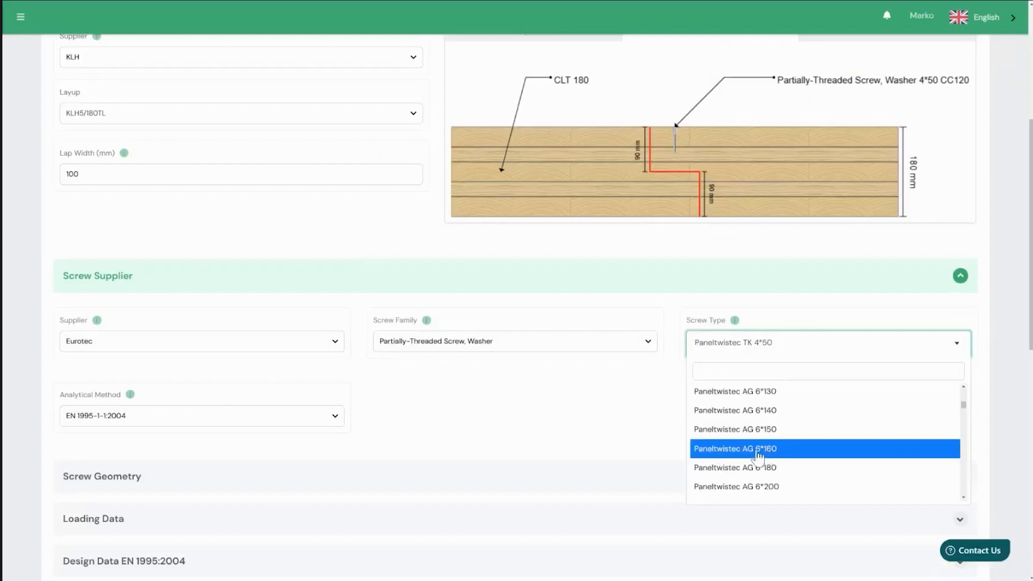
pyautogui.click(709, 443)
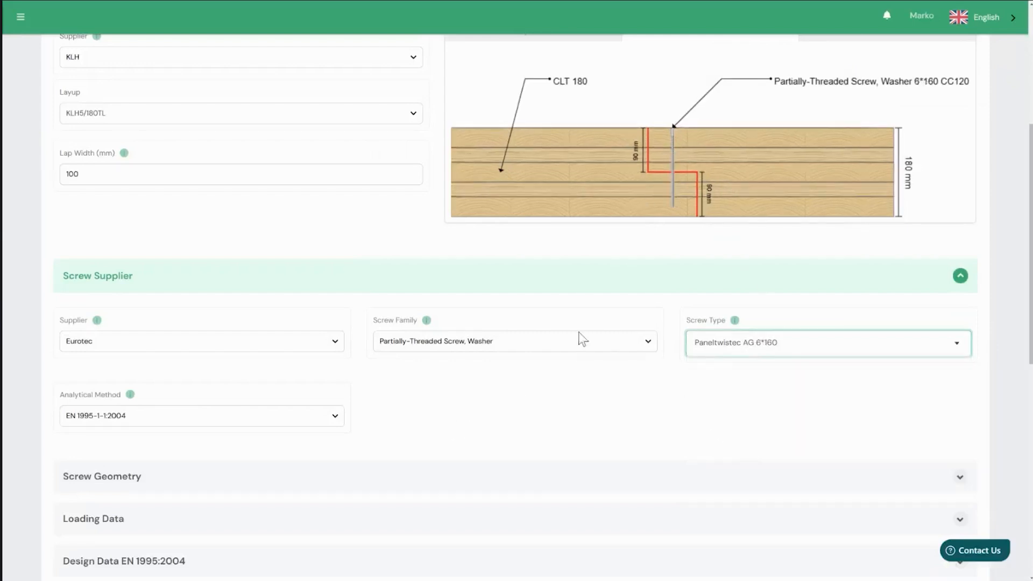
# - Set the analytical method for the screws to Eurotec ETA
pyautogui.scroll(-1, 399, 433)
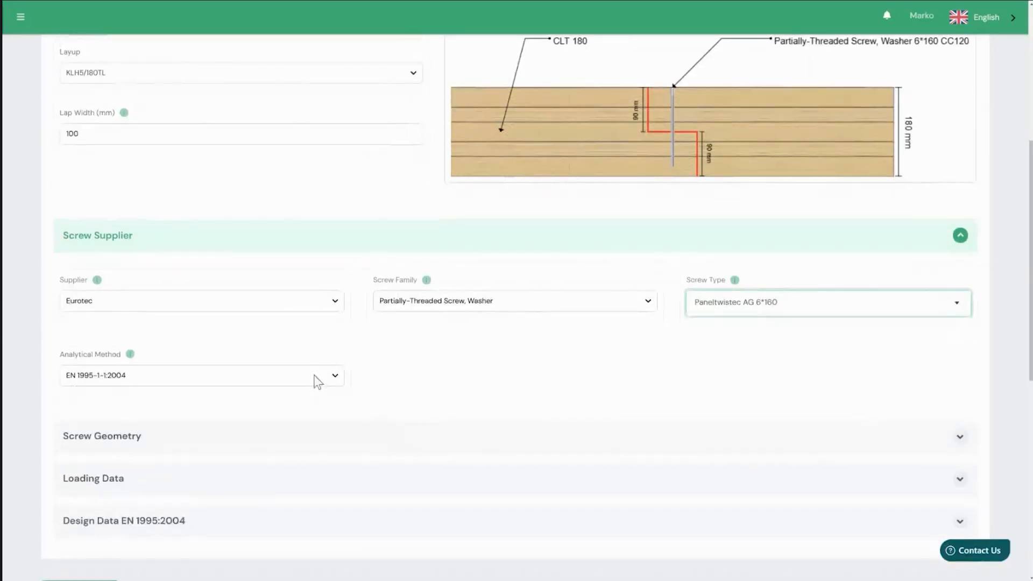
pyautogui.click(316, 380)
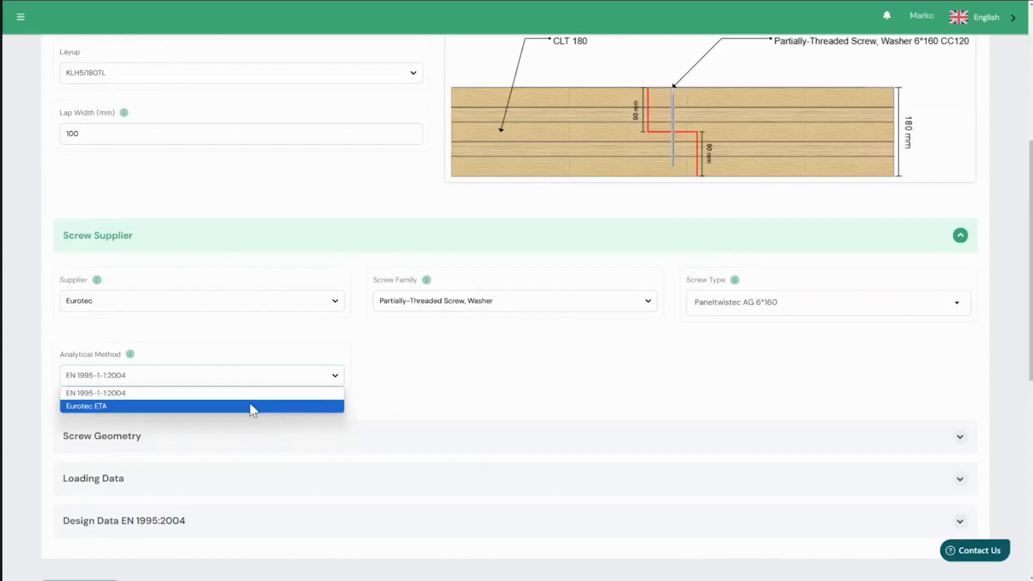
pyautogui.click(250, 407)
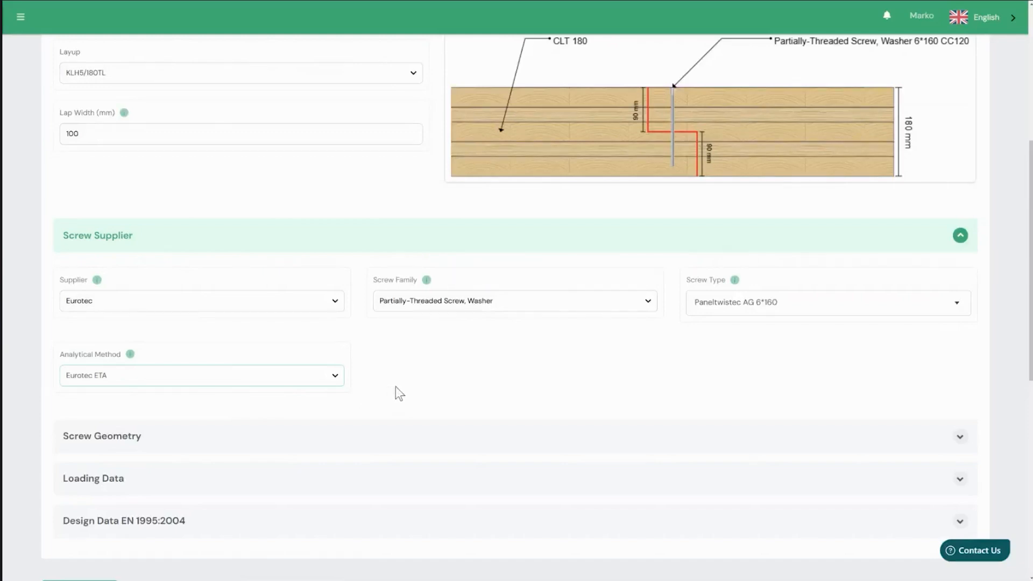
# - Read the analytical method help on axial capacity, shear capacity, inclined screws and spacing, edge and end distances, and close it
pyautogui.scroll(1, 391, 390)
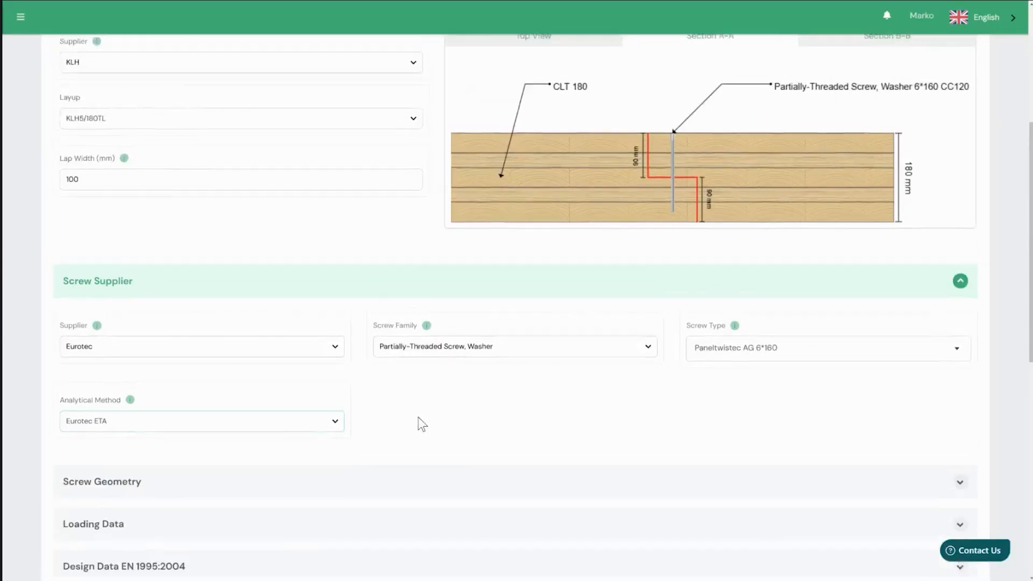
pyautogui.scroll(-3, 429, 431)
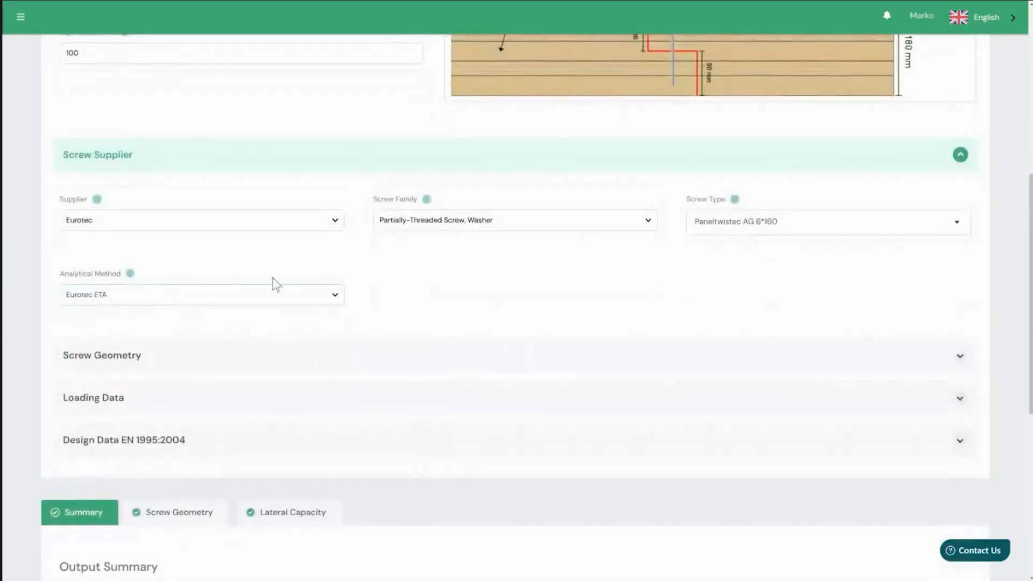
pyautogui.click(132, 274)
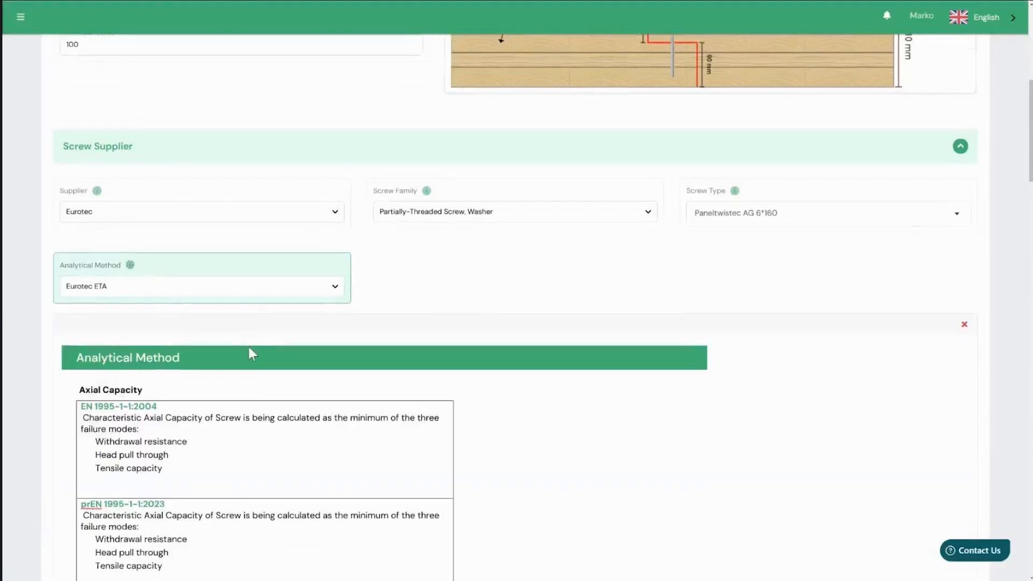
pyautogui.scroll(-4, 248, 344)
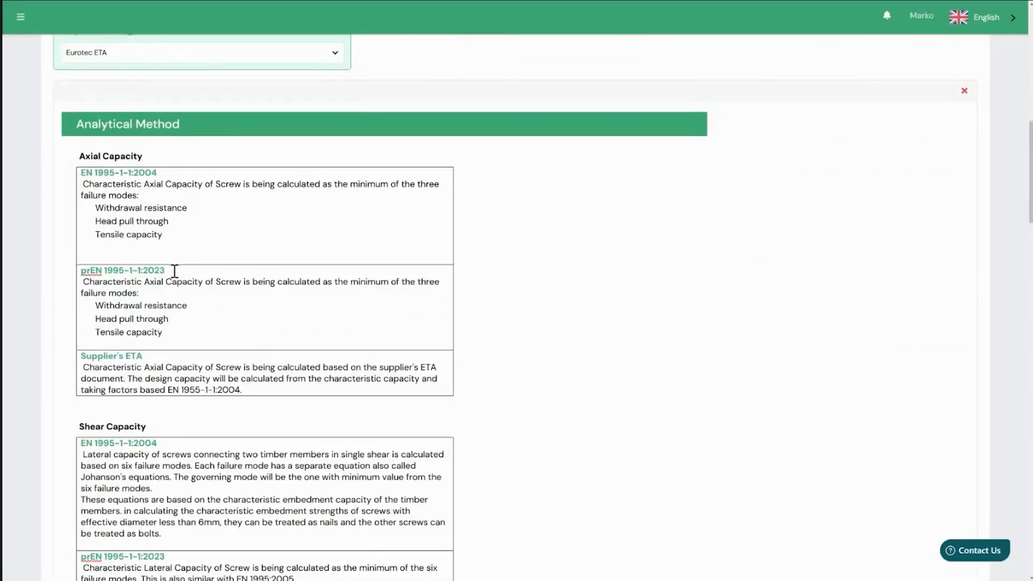
pyautogui.scroll(-3, 175, 271)
pyautogui.scroll(2, 164, 256)
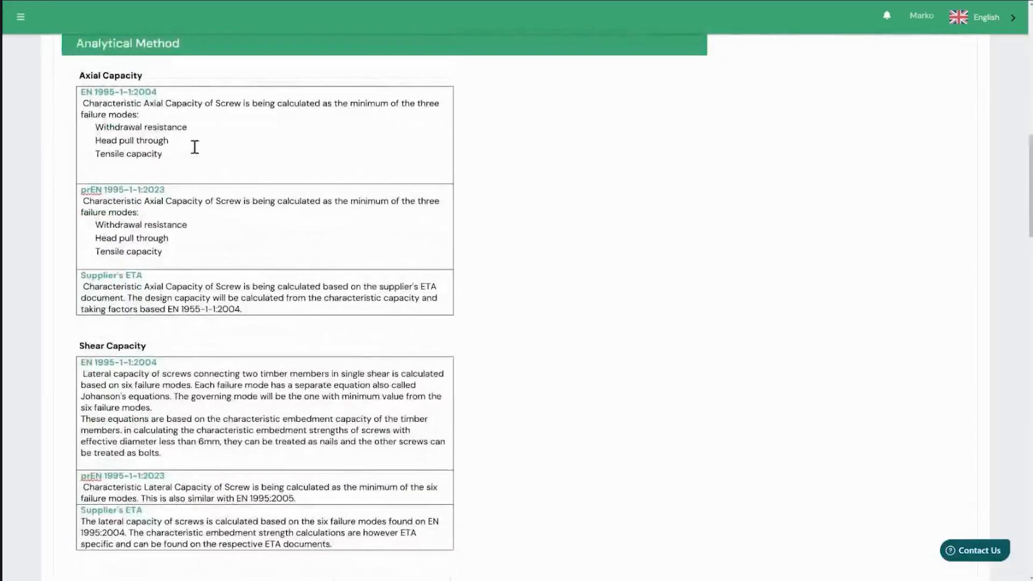
pyautogui.scroll(-2, 159, 184)
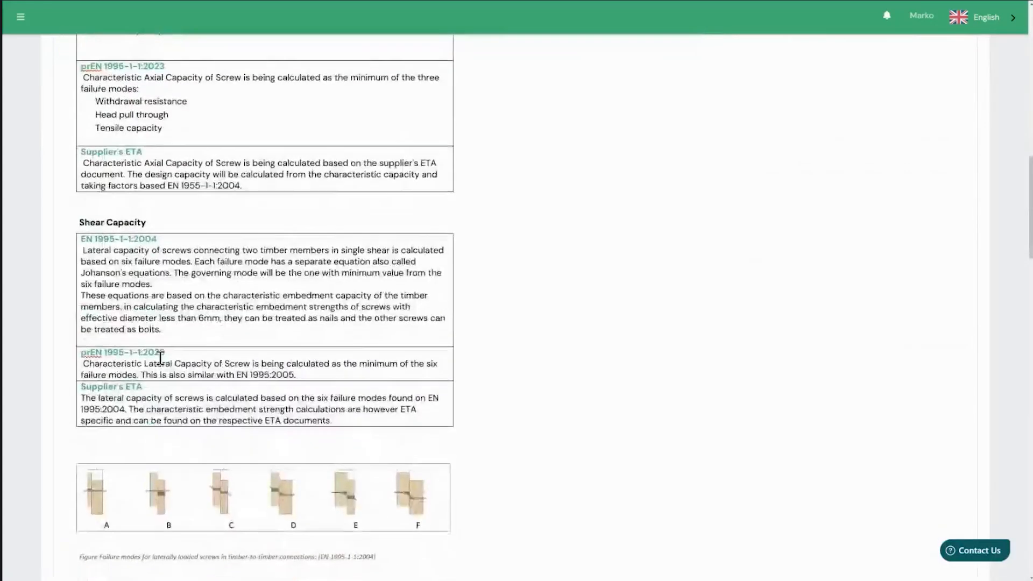
pyautogui.scroll(-1, 159, 352)
pyautogui.scroll(-5, 177, 341)
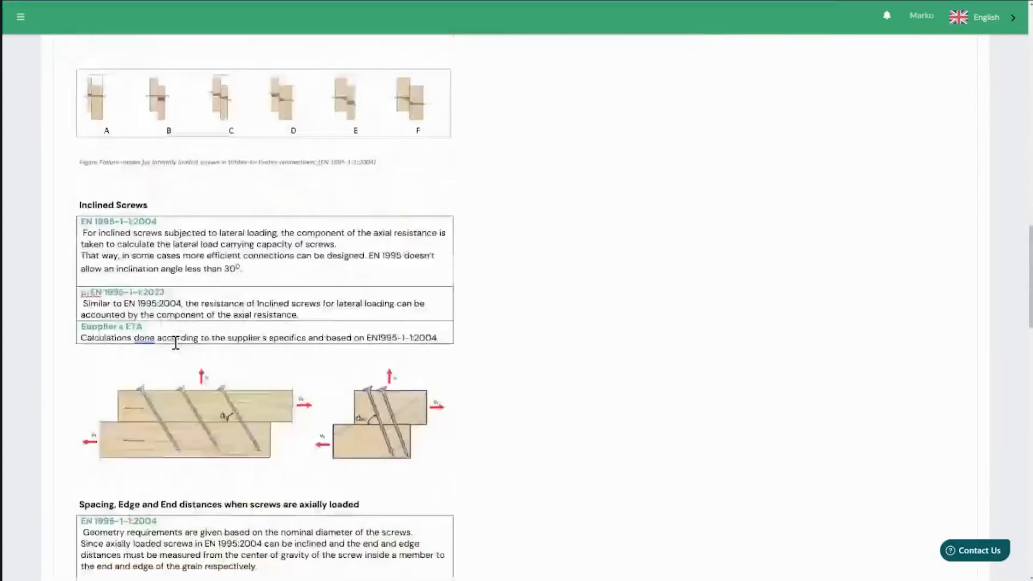
pyautogui.scroll(-2, 175, 342)
pyautogui.scroll(-3, 169, 343)
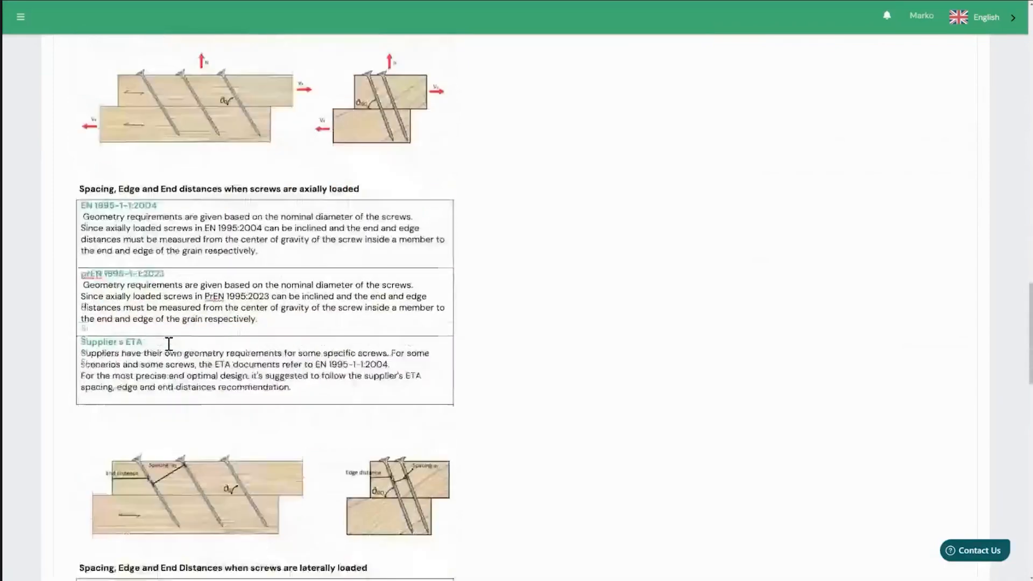
pyautogui.scroll(-3, 168, 340)
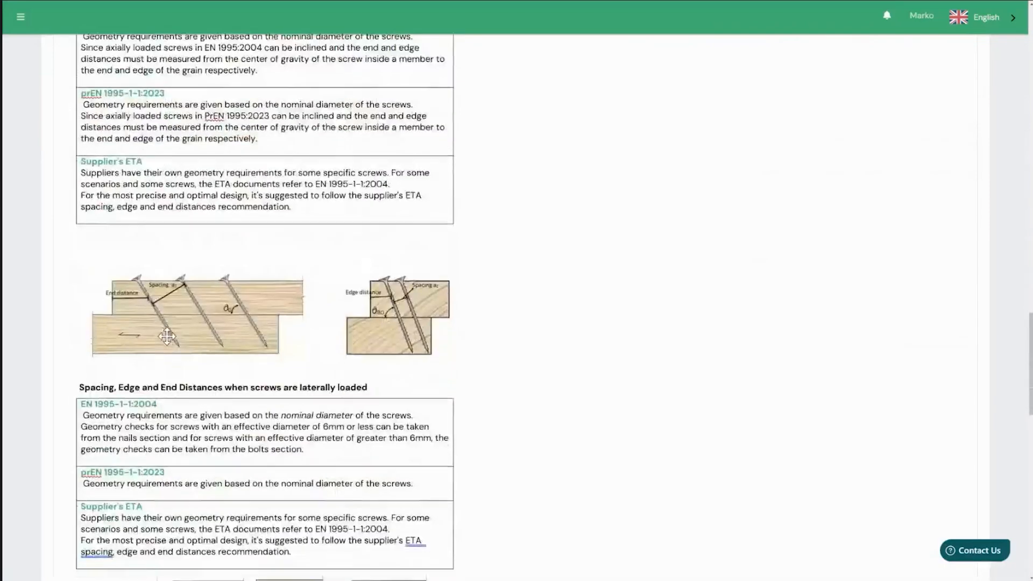
pyautogui.scroll(-6, 166, 336)
pyautogui.scroll(5, 308, 391)
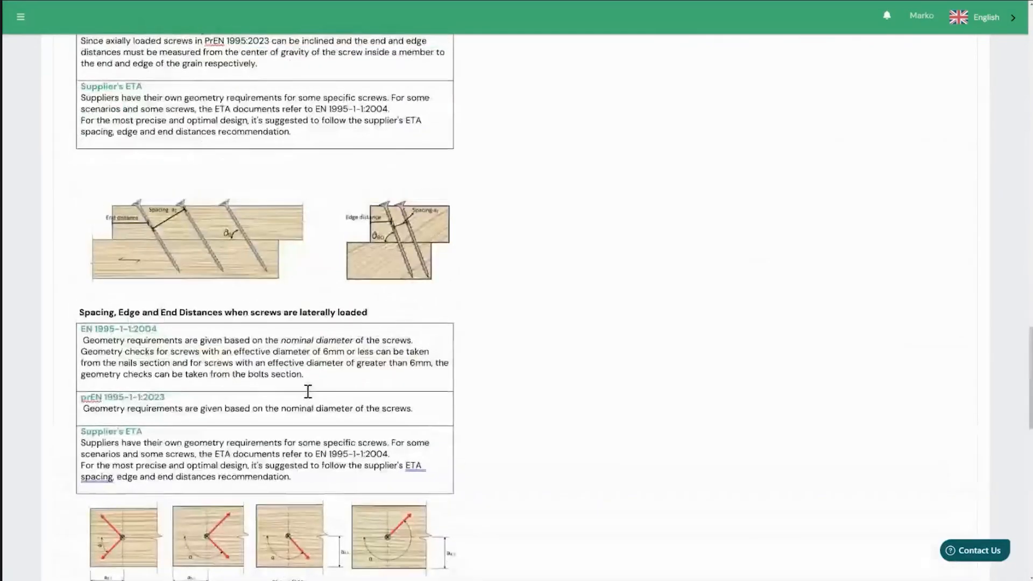
pyautogui.scroll(15, 308, 391)
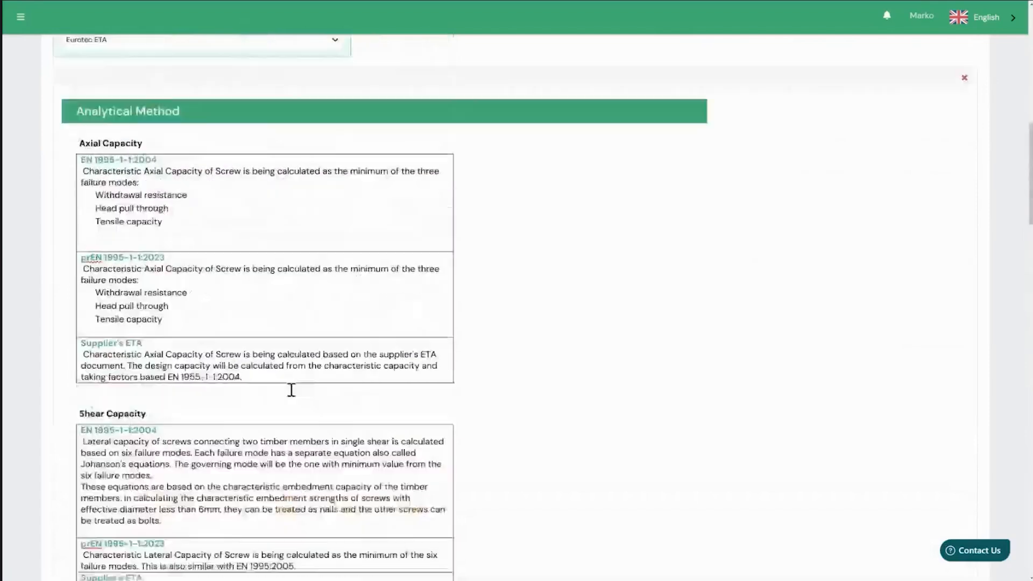
pyautogui.scroll(3, 291, 389)
pyautogui.click(129, 194)
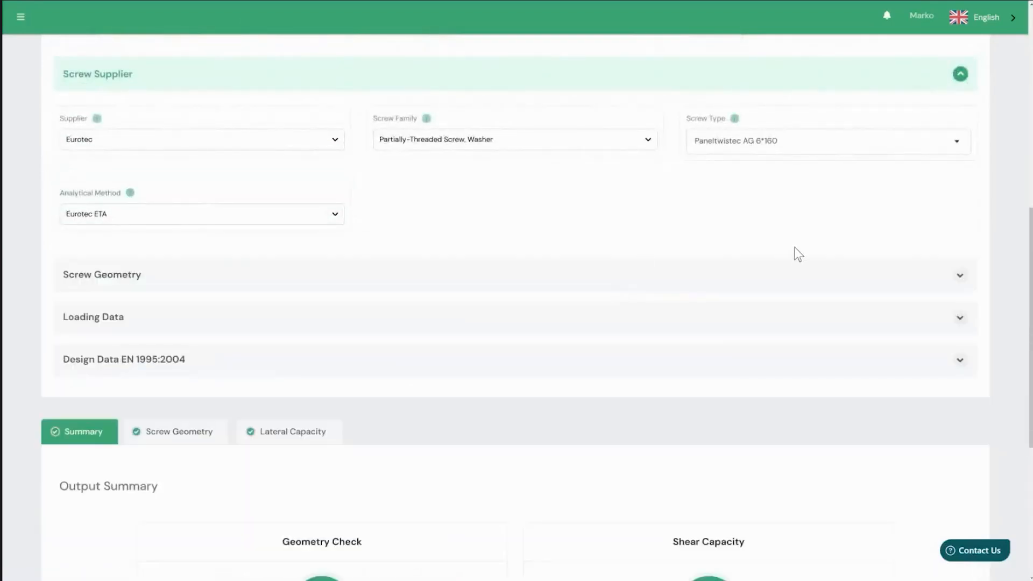
# - Expand the screw geometry settings and review the available screw position options, keeping Flush with member face
pyautogui.click(960, 275)
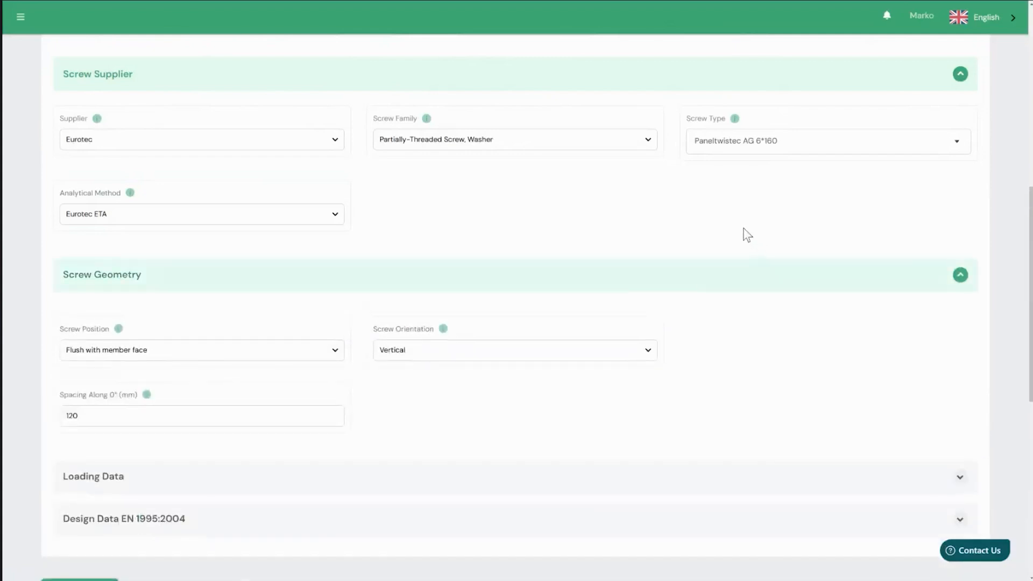
pyautogui.scroll(-1, 563, 265)
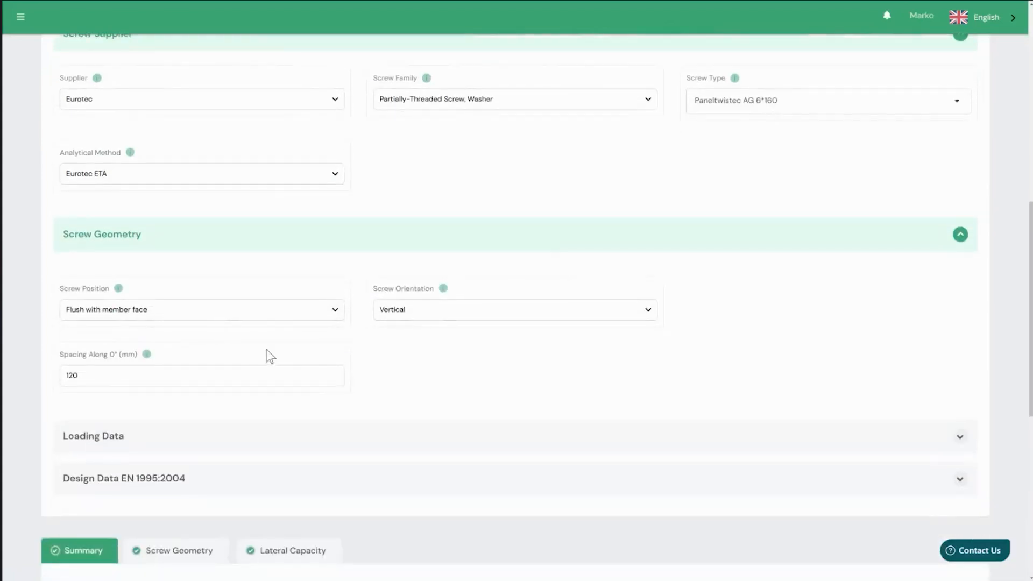
pyautogui.click(321, 309)
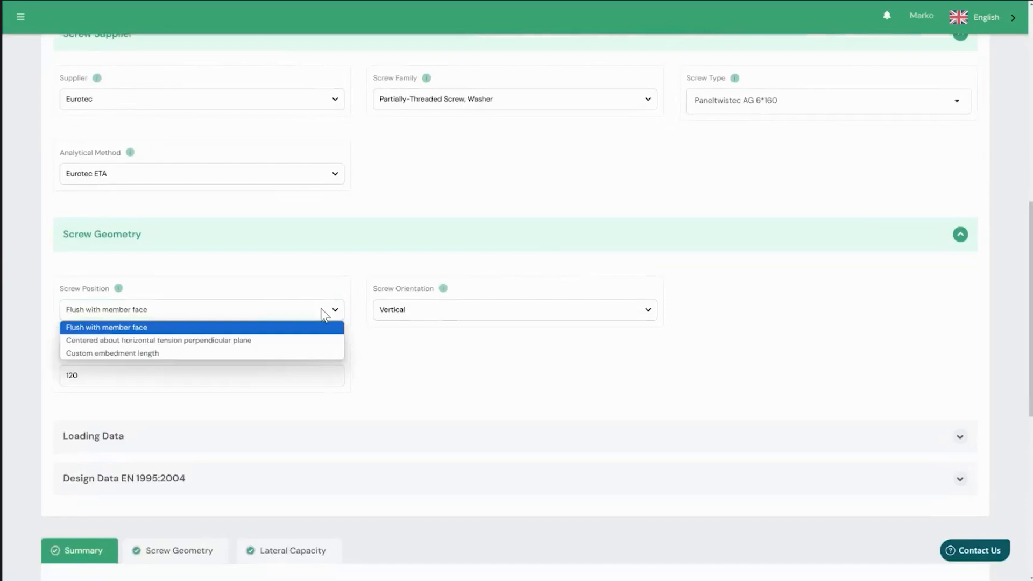
pyautogui.click(322, 275)
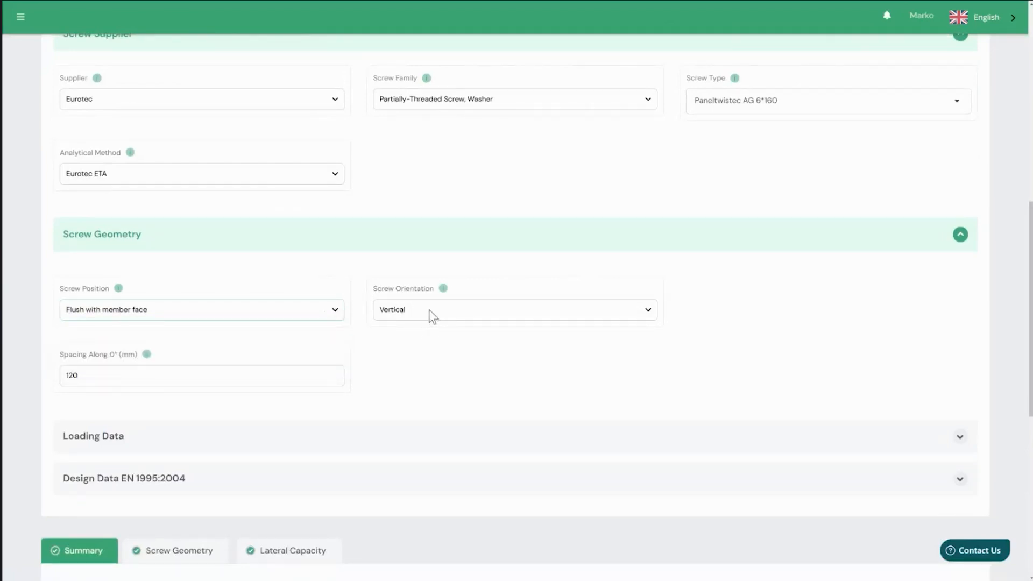
# - Keep the screw orientation Vertical and set the spacing along 0° to 150 mm
pyautogui.click(433, 317)
pyautogui.click(510, 278)
pyautogui.doubleClick(109, 377)
pyautogui.write('150')
# - Expand the loading data and set V*,0 to 8.86 kN/m and V*,90 to 6.76 kN/m
pyautogui.scroll(-2, 575, 327)
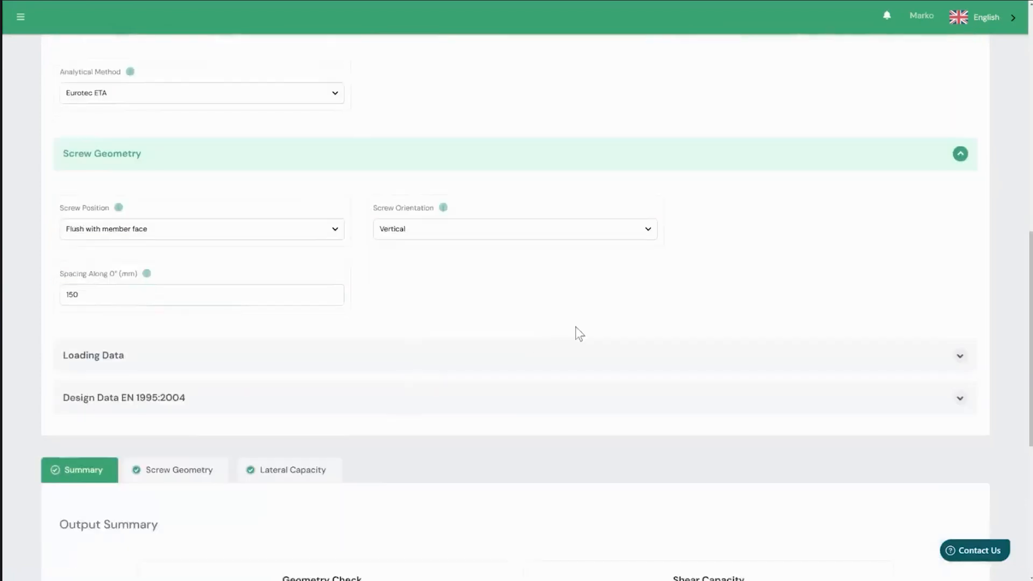
pyautogui.click(963, 359)
pyautogui.scroll(-2, 768, 361)
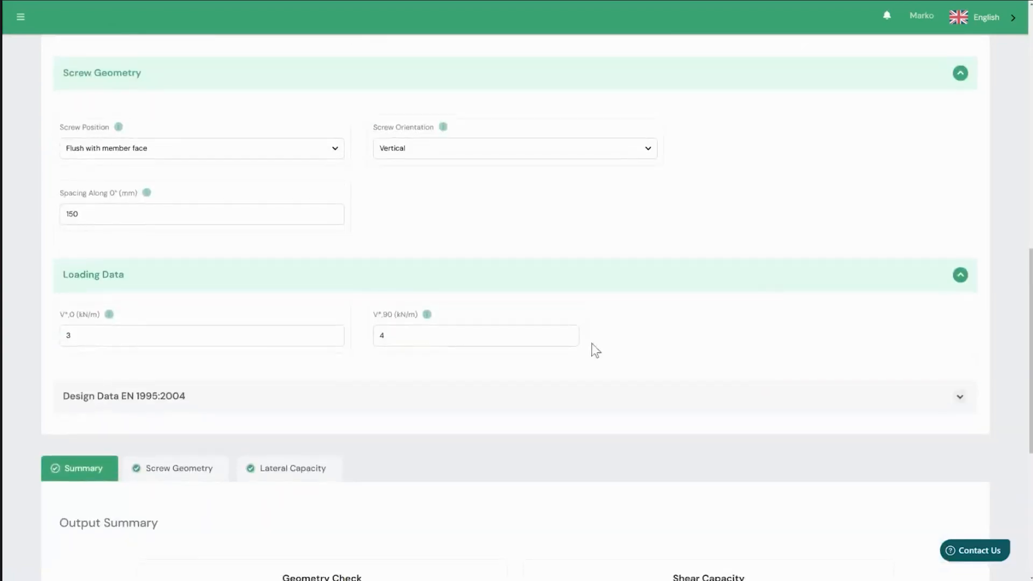
pyautogui.doubleClick(185, 338)
pyautogui.write('8.86')
pyautogui.doubleClick(410, 335)
pyautogui.write('6.76')
# - Expand the EN 1995:2004 design data and set the load duration to Long-term
pyautogui.scroll(-1, 849, 336)
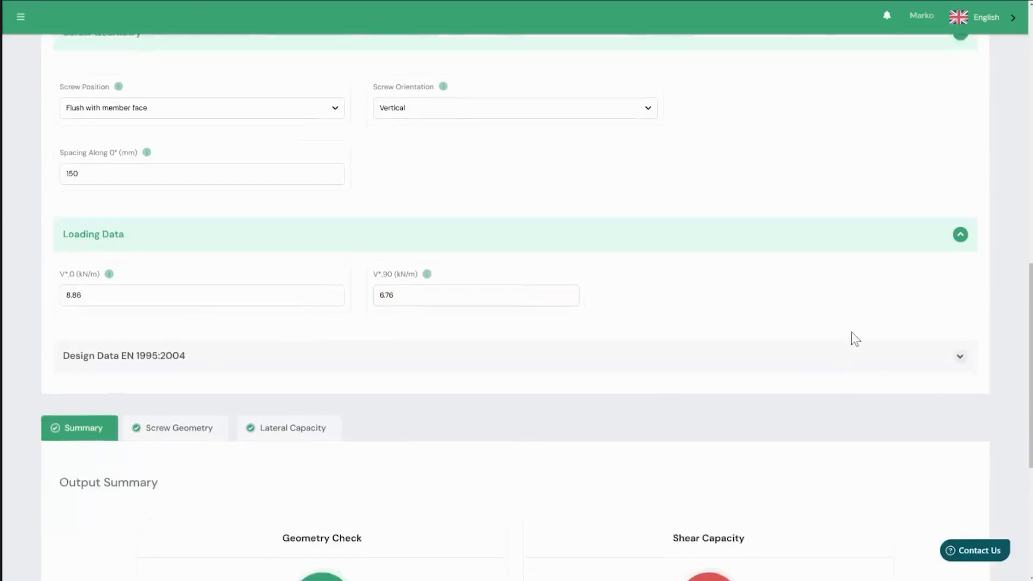
pyautogui.click(572, 360)
pyautogui.scroll(-1, 503, 362)
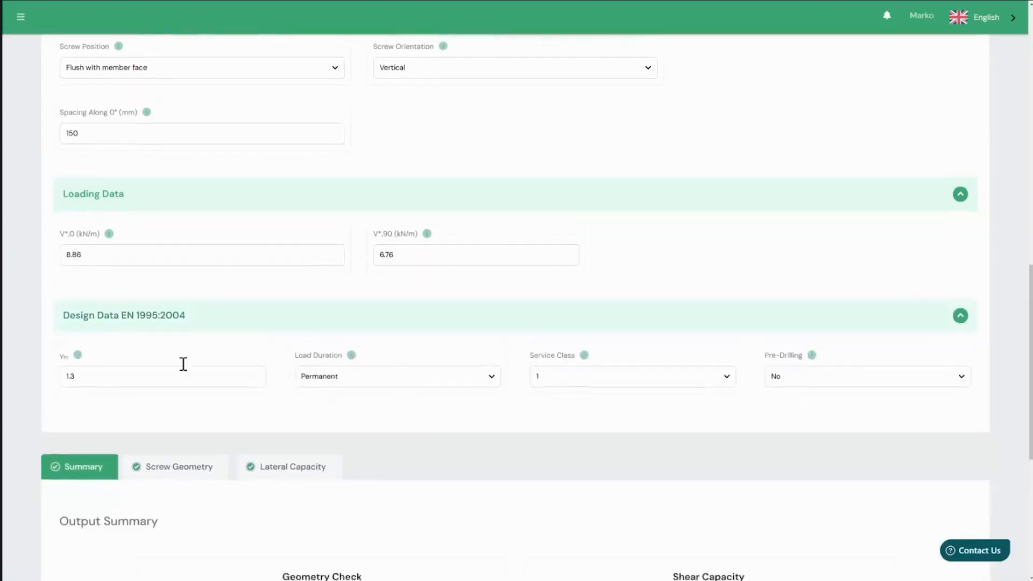
pyautogui.click(411, 382)
pyautogui.click(392, 409)
# - Review the half lap joint section drawing and the geometry and shear capacity checks in the output summary
pyautogui.scroll(4, 615, 419)
pyautogui.scroll(5, 616, 425)
pyautogui.scroll(-13, 615, 426)
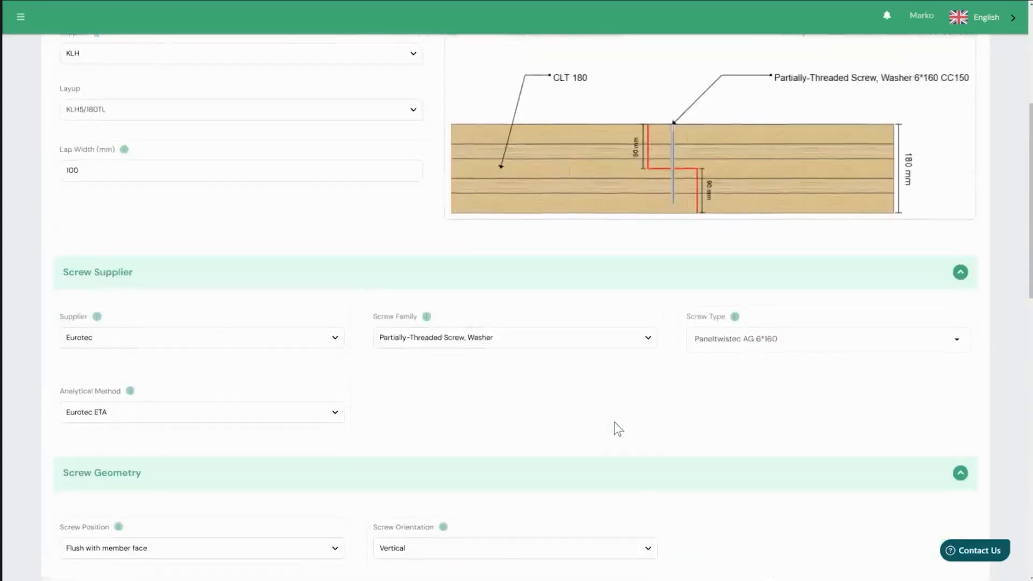
pyautogui.scroll(-2, 616, 429)
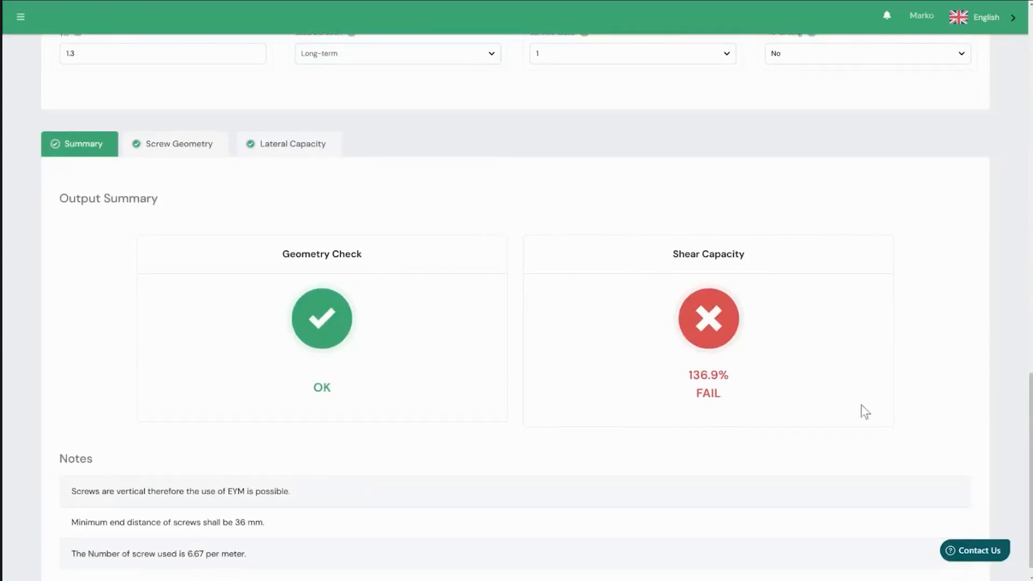
# - Reduce the screw spacing along 0° to 120 mm and check the shear capacity
pyautogui.scroll(2, 899, 410)
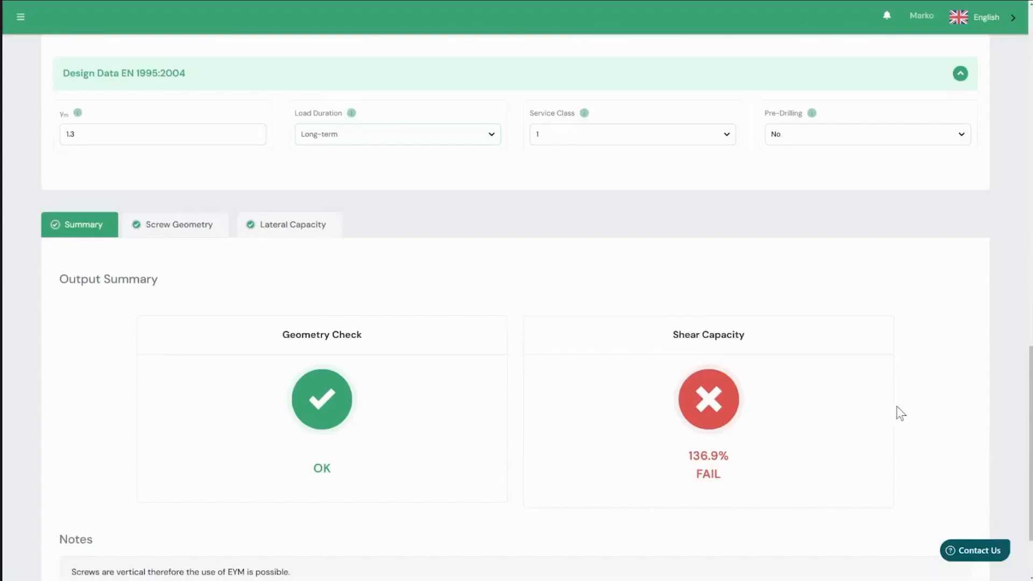
pyautogui.scroll(3, 892, 405)
pyautogui.scroll(8, 640, 394)
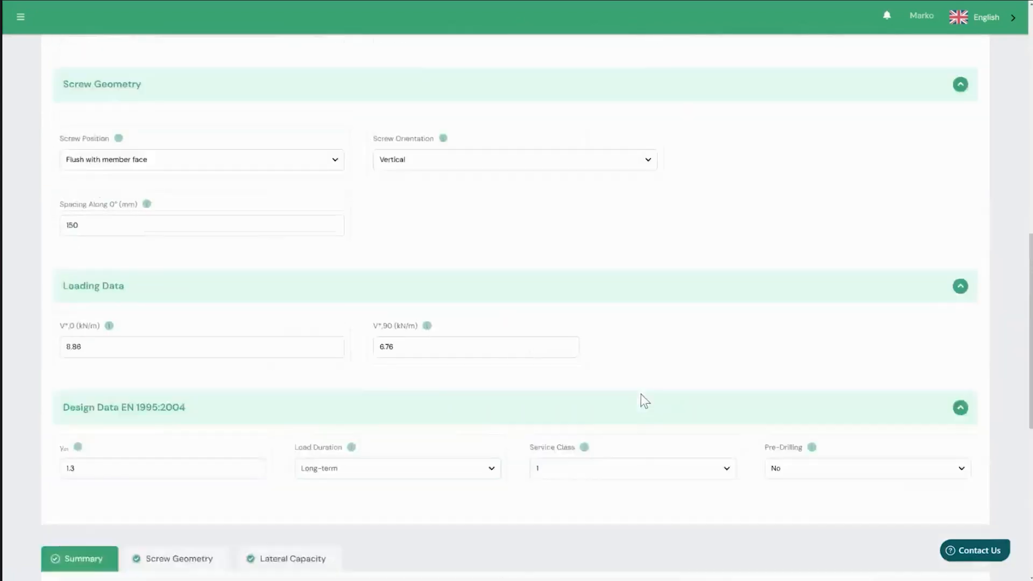
pyautogui.doubleClick(98, 333)
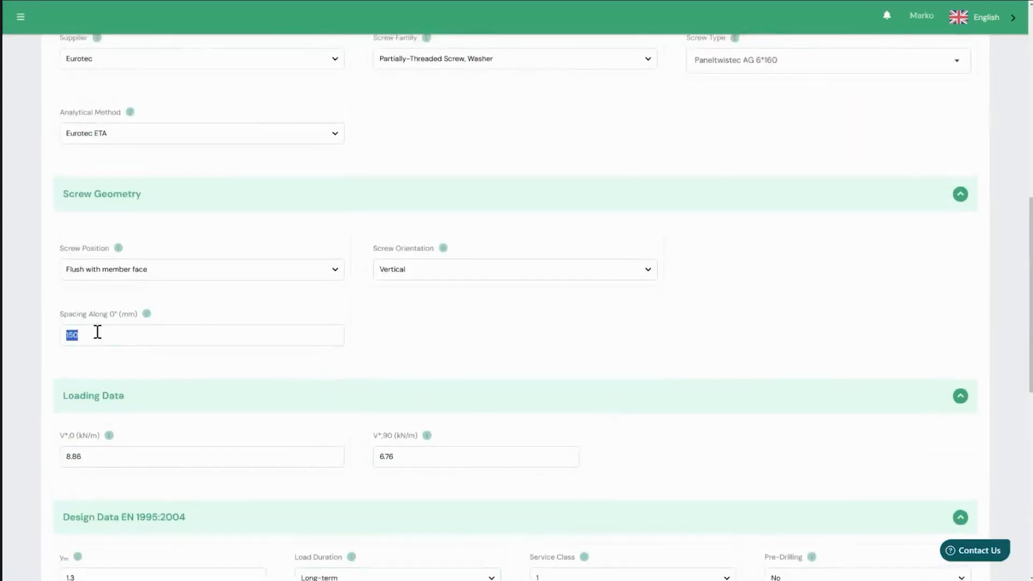
pyautogui.write('120')
pyautogui.scroll(-2, 512, 345)
pyautogui.scroll(-8, 509, 342)
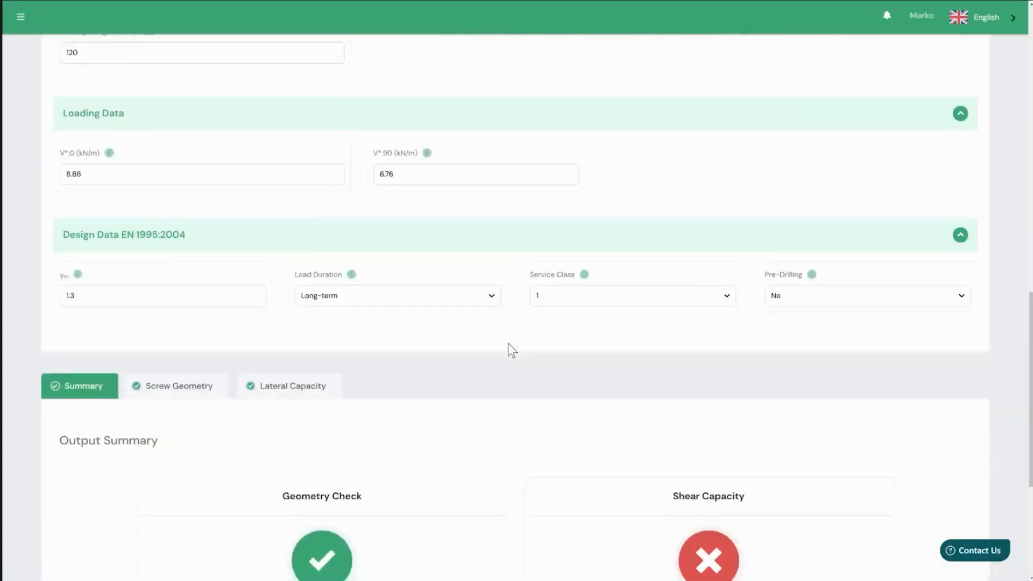
# - Set the screw spacing along 0° to 100 mm and check the shear capacity in the output summary
pyautogui.scroll(9, 511, 340)
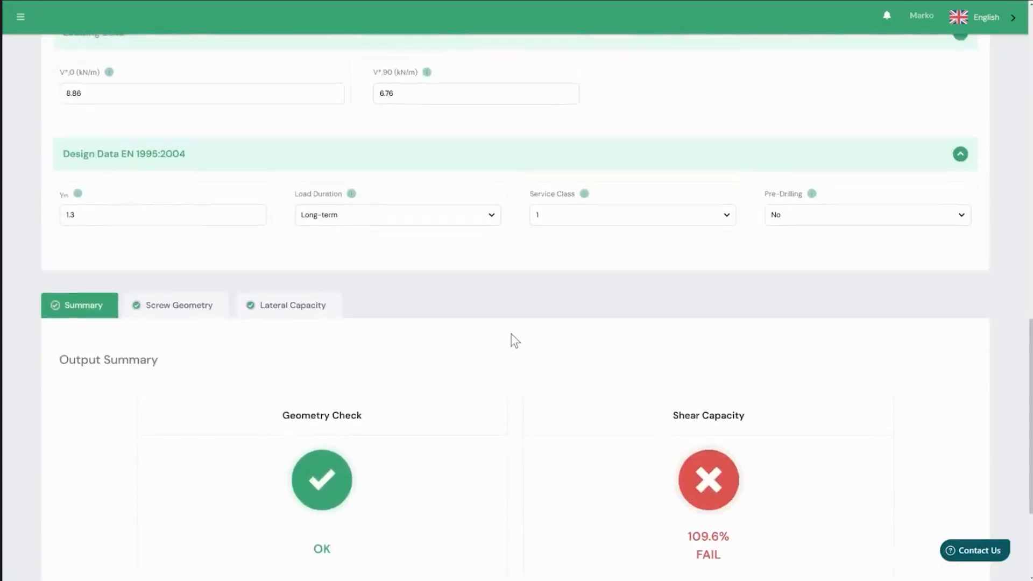
pyautogui.doubleClick(286, 288)
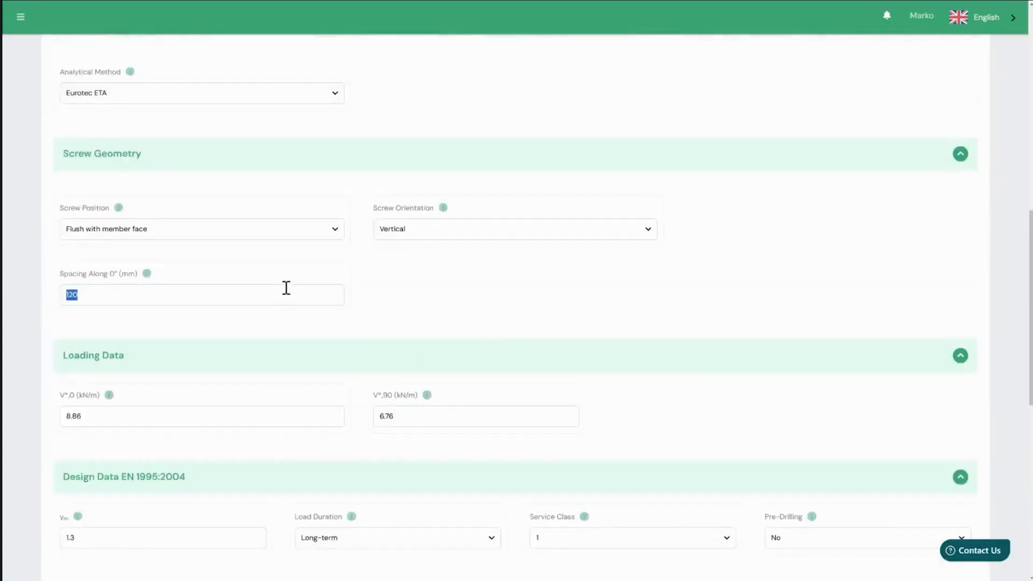
pyautogui.write('150')
pyautogui.scroll(-7, 552, 310)
pyautogui.scroll(-3, 553, 311)
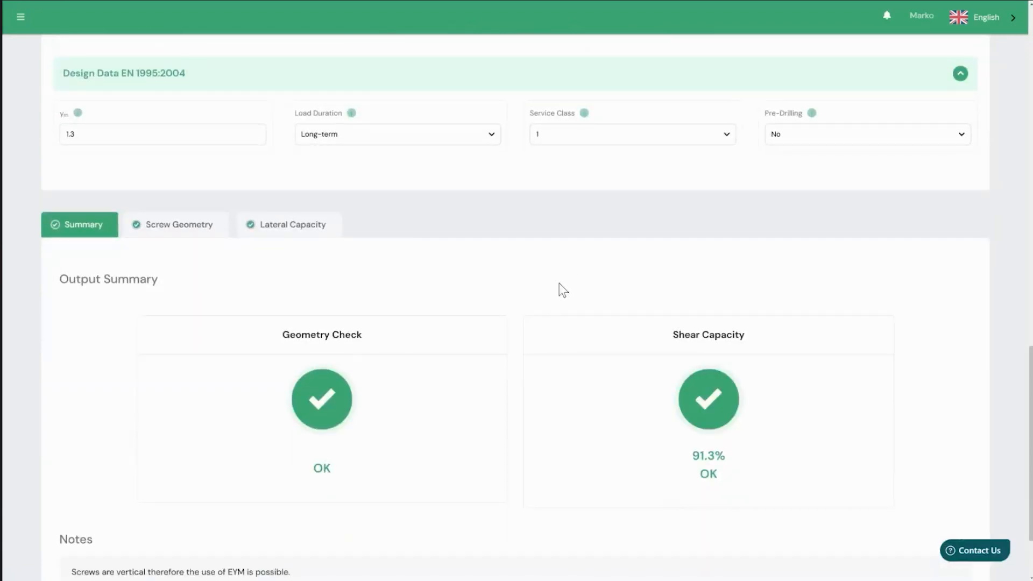
# - Switch the screws' analytical method to EN 1995-1-1:2004 and compare the shear capacity check
pyautogui.scroll(10, 544, 285)
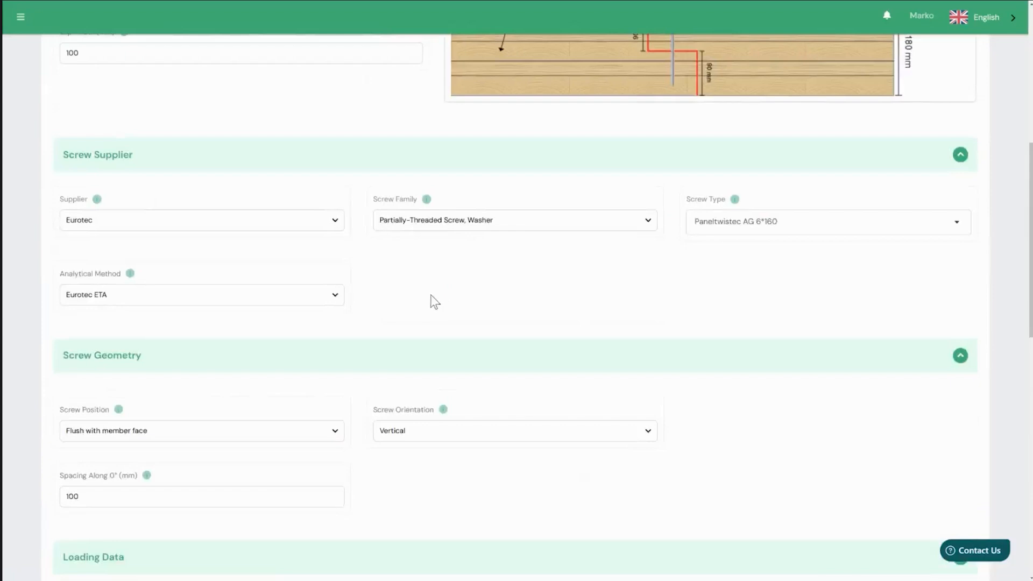
pyautogui.scroll(1, 340, 377)
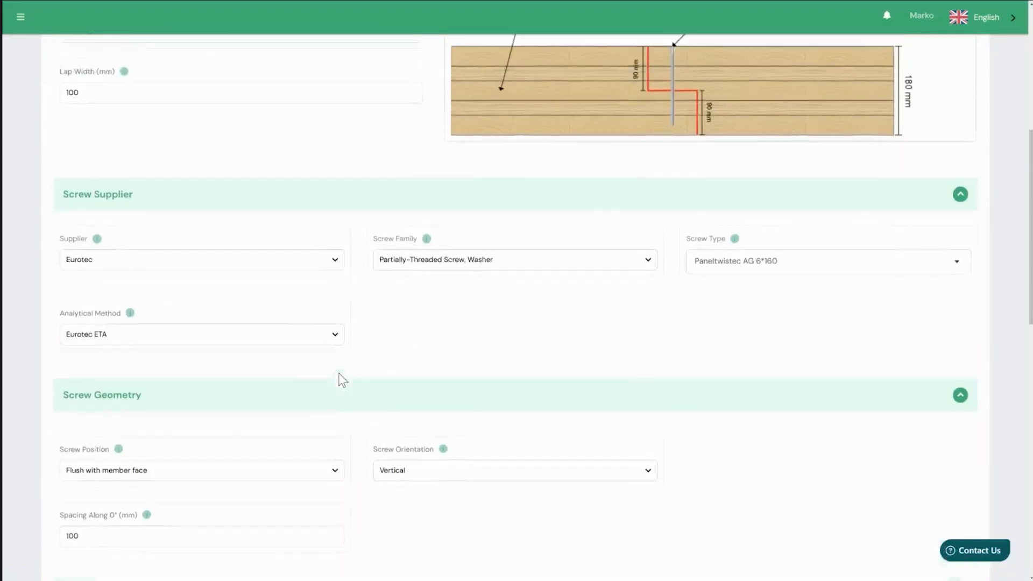
pyautogui.click(259, 340)
pyautogui.click(430, 326)
pyautogui.scroll(-5, 377, 269)
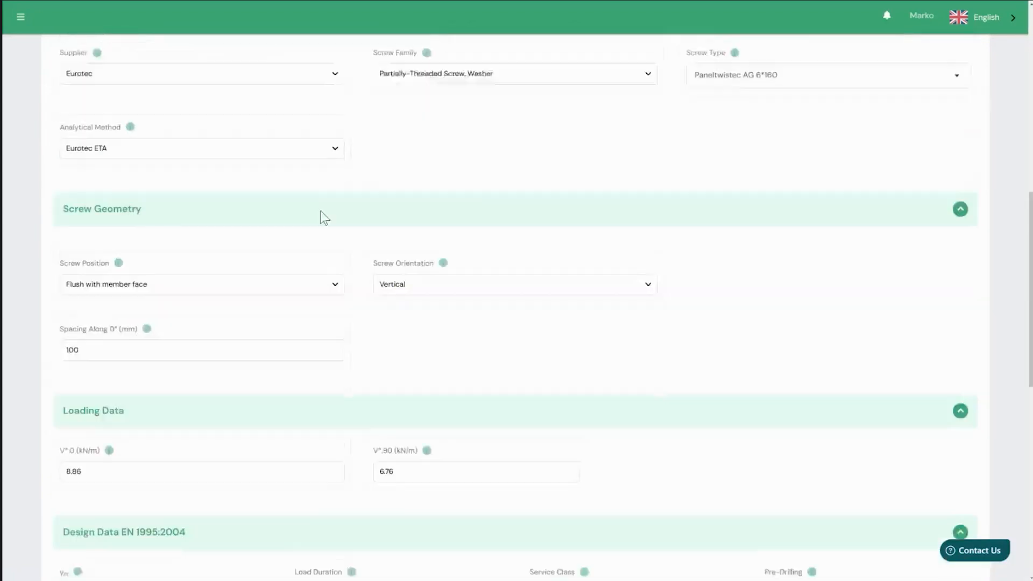
pyautogui.click(302, 140)
pyautogui.click(259, 151)
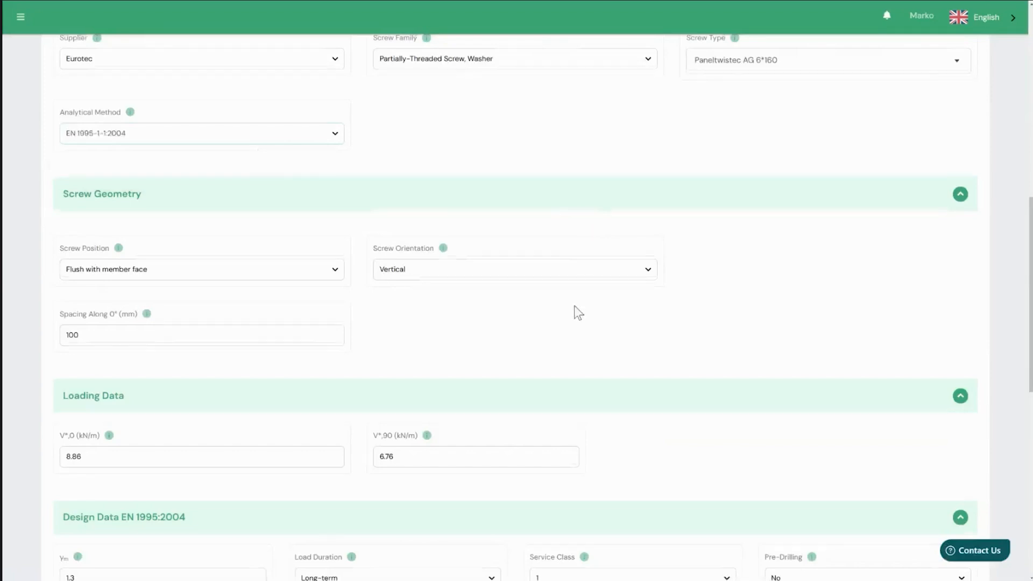
pyautogui.scroll(-10, 576, 314)
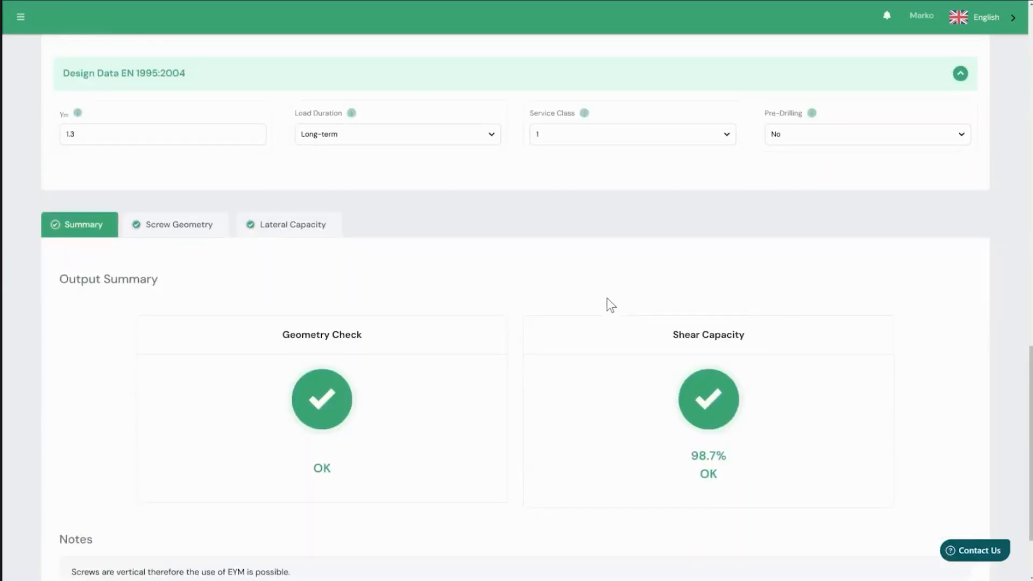
# - Return the screws' analytical method to Eurotec ETA and check the output summary
pyautogui.scroll(11, 602, 306)
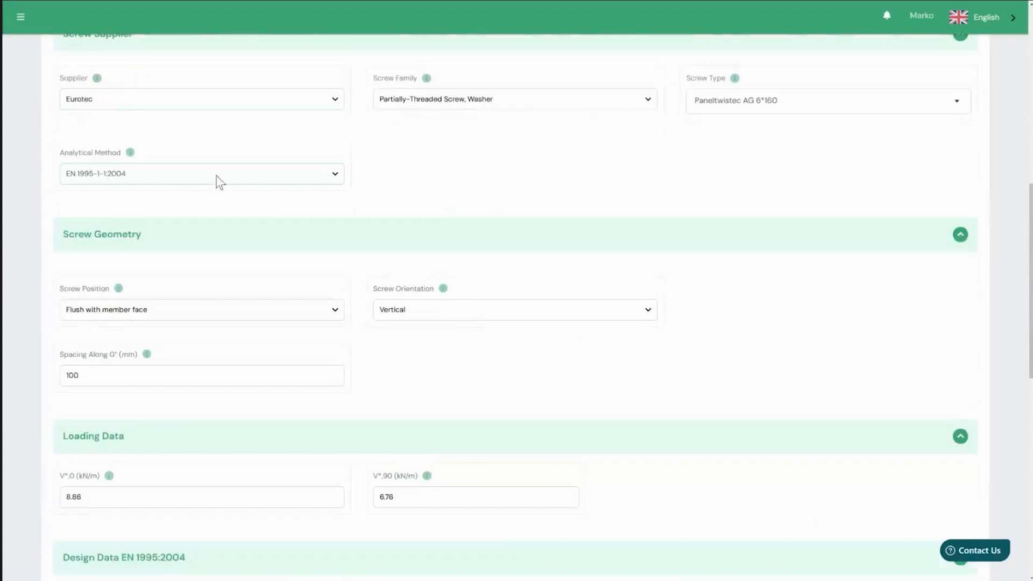
pyautogui.click(220, 182)
pyautogui.click(194, 205)
pyautogui.scroll(-2, 495, 304)
pyautogui.scroll(-9, 498, 307)
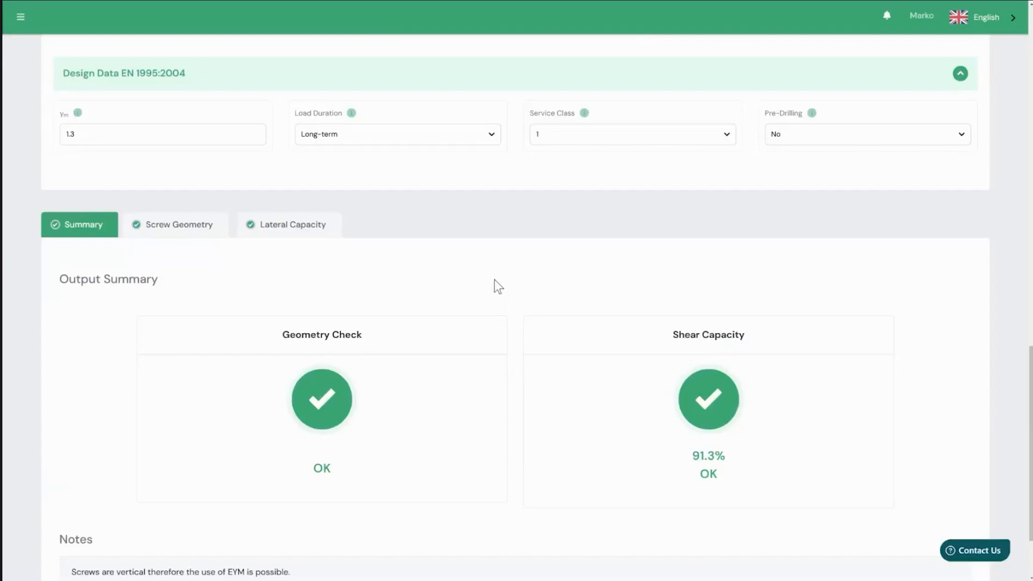
# - Switch the design code to prEN 1995:2023 and review the shear capacity check and notes
pyautogui.scroll(18, 473, 291)
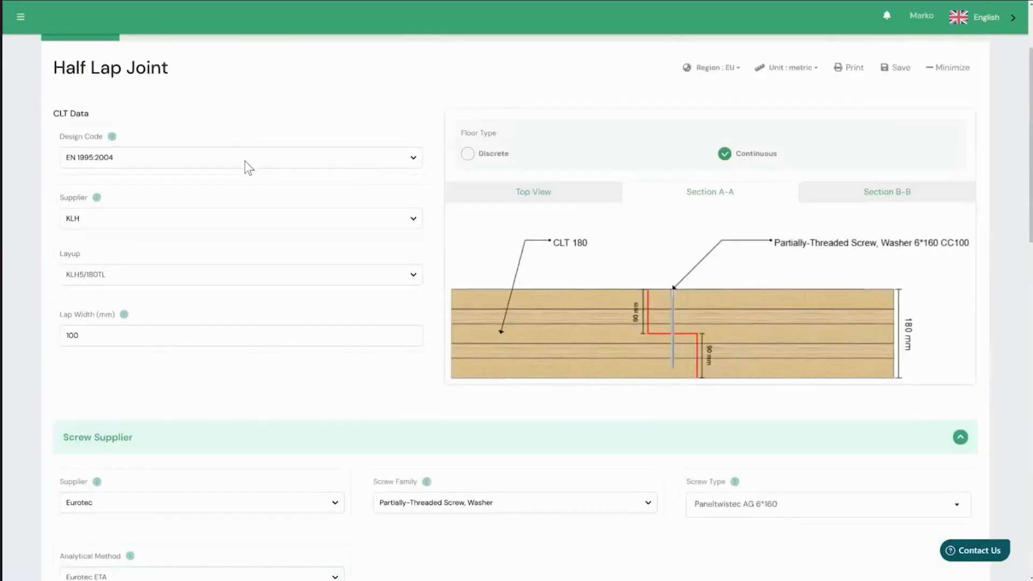
pyautogui.click(245, 161)
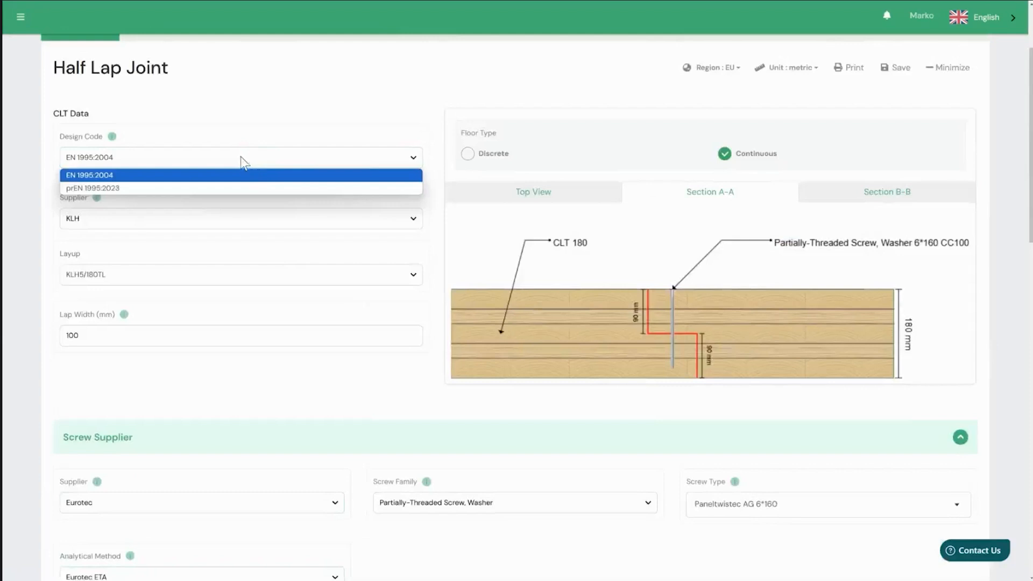
pyautogui.click(153, 189)
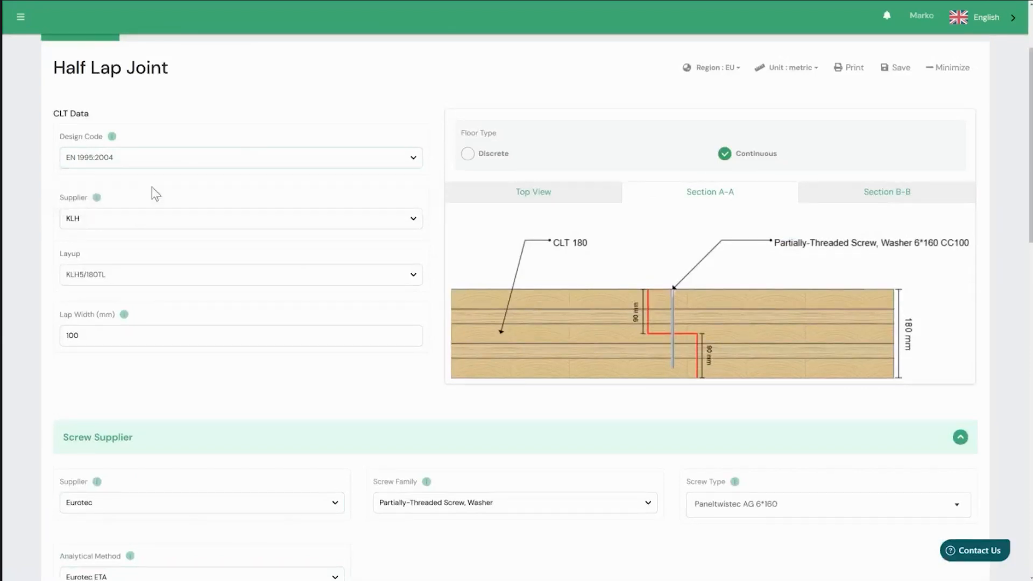
pyautogui.scroll(-10, 244, 386)
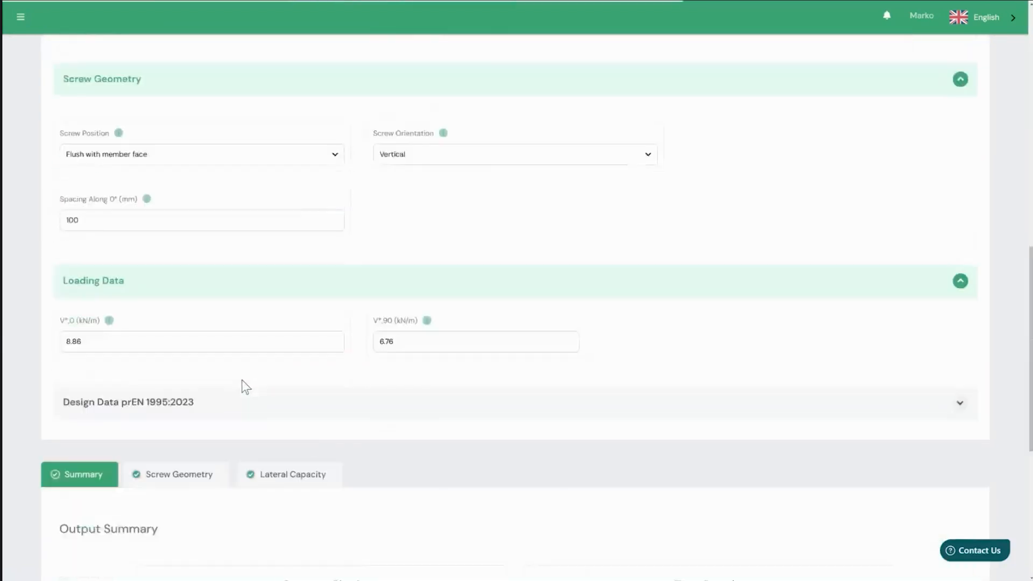
pyautogui.scroll(-6, 244, 386)
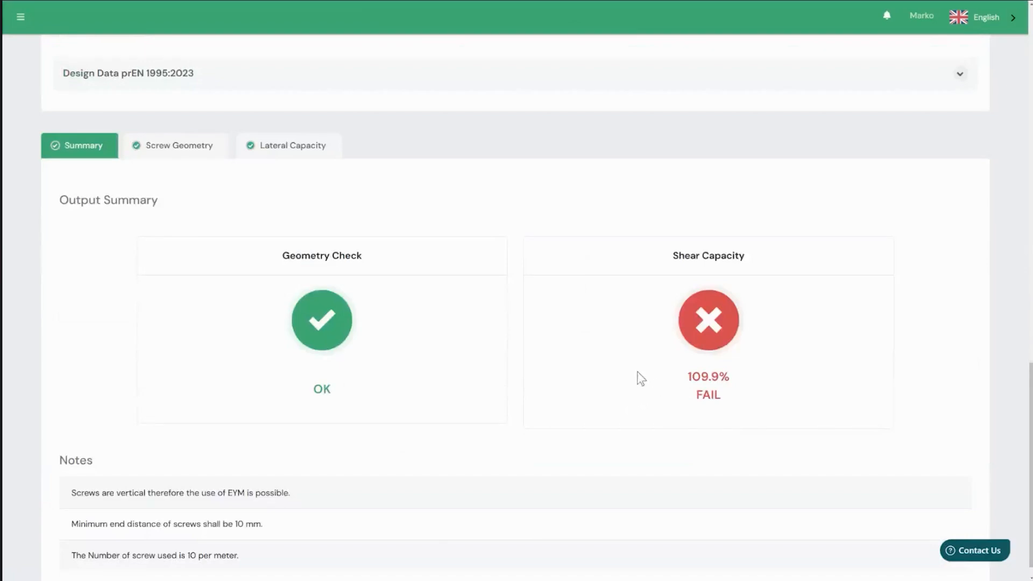
# - Restore the design code to EN 1995:2004 and the analytical method to Eurotec ETA, and recheck the output summary
pyautogui.scroll(15, 507, 341)
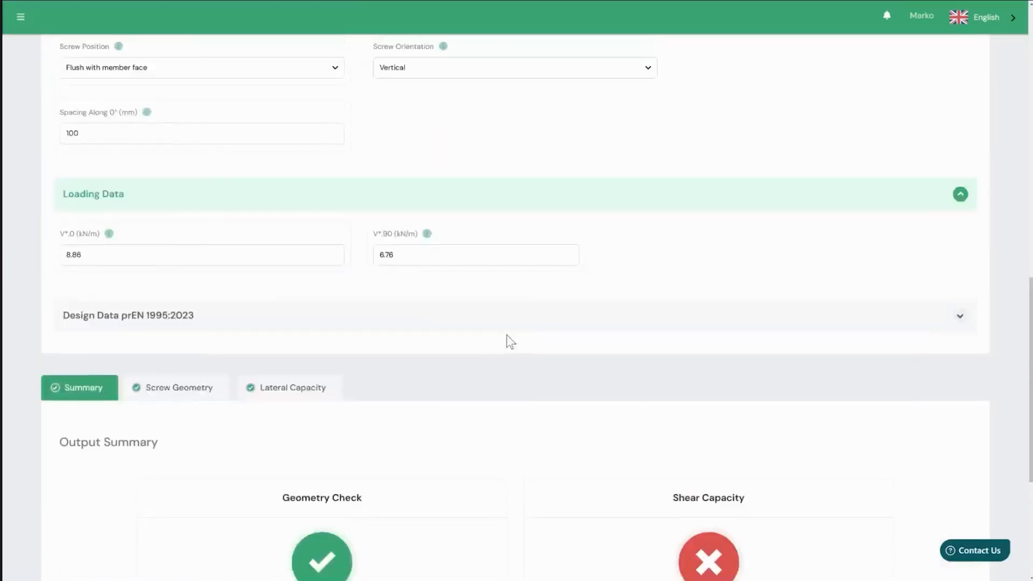
pyautogui.scroll(1, 350, 371)
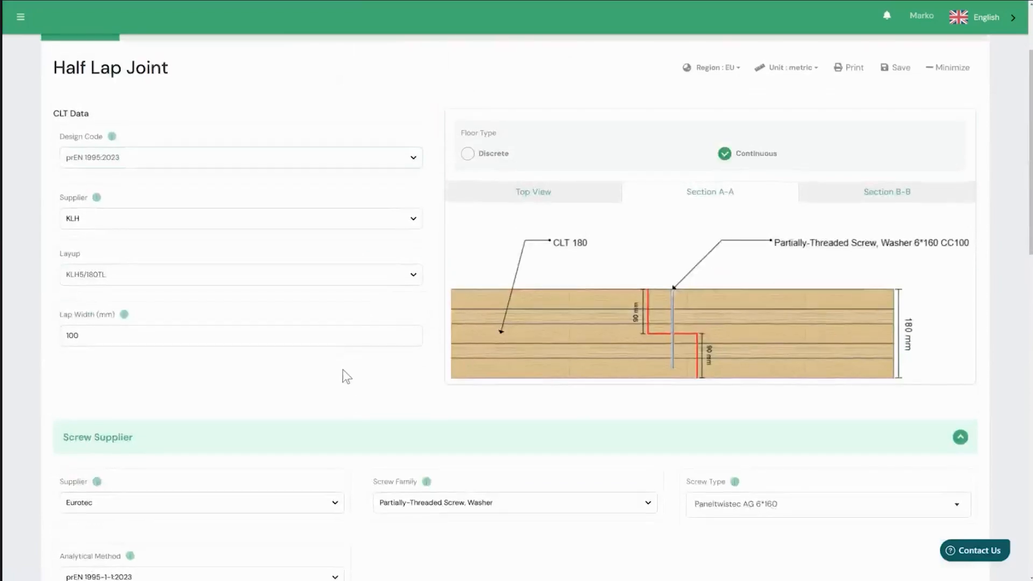
pyautogui.scroll(1, 323, 366)
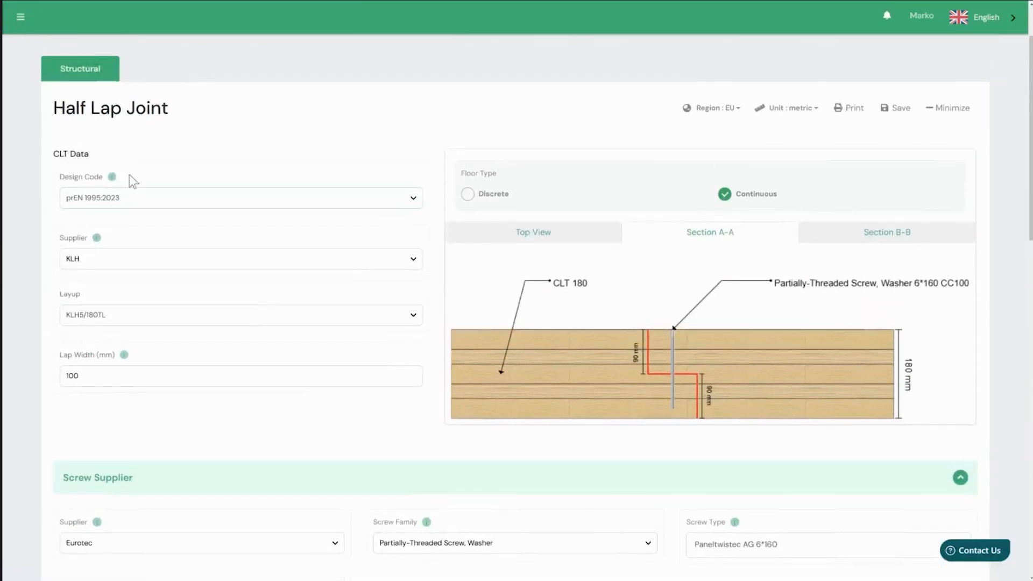
pyautogui.click(139, 199)
pyautogui.click(124, 228)
pyautogui.scroll(-10, 226, 355)
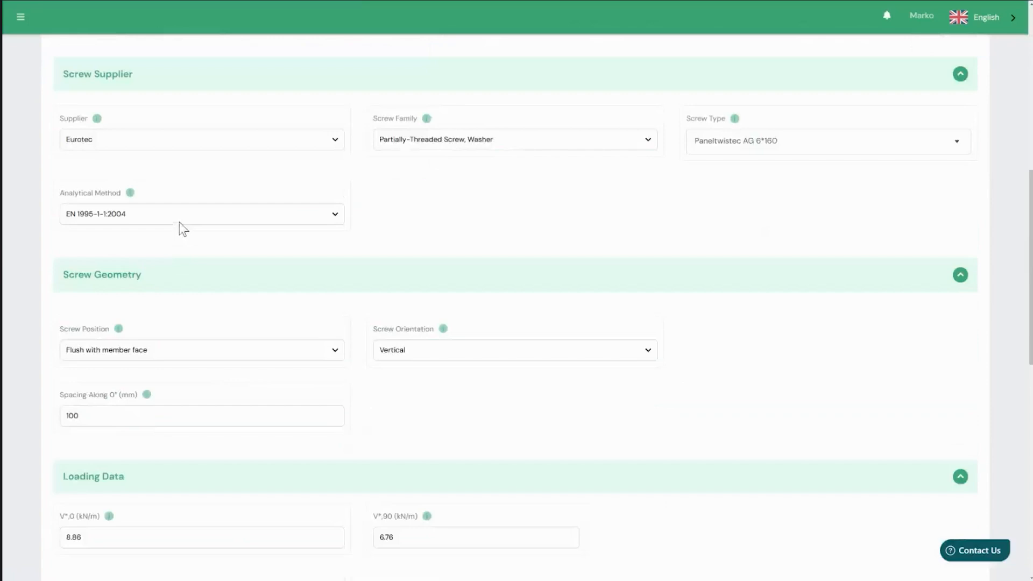
pyautogui.click(179, 221)
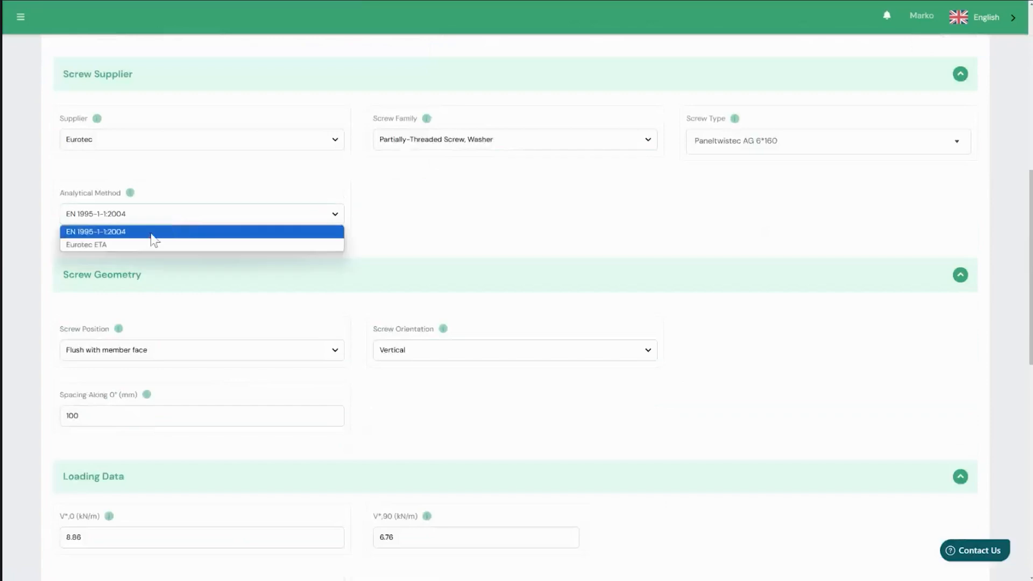
pyautogui.click(151, 234)
pyautogui.scroll(-10, 286, 288)
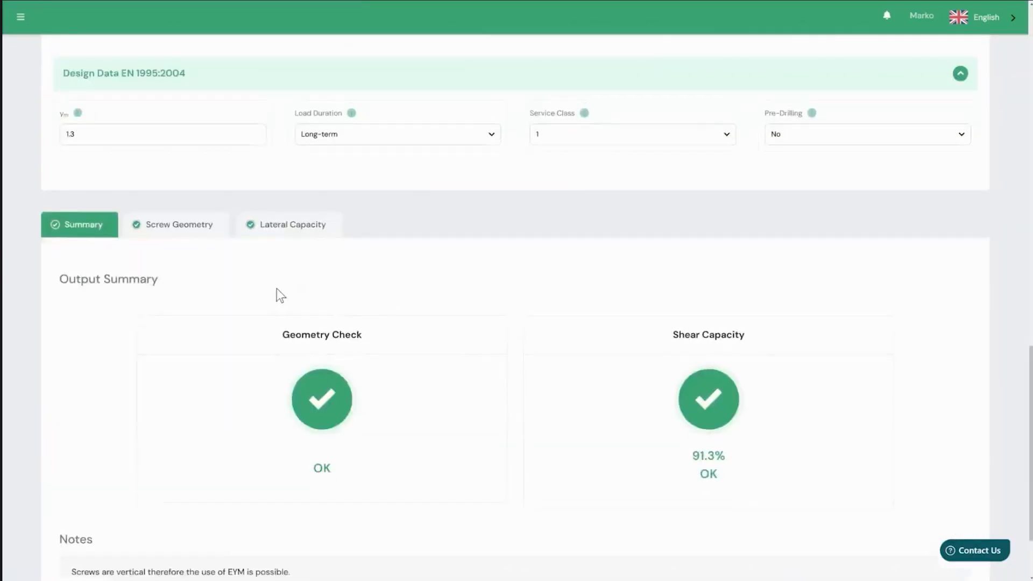
# - Examine the detailed screw geometry results, including the screw data and the spacing and edge distance checks
pyautogui.scroll(-1, 277, 291)
pyautogui.click(218, 188)
pyautogui.scroll(-2, 477, 291)
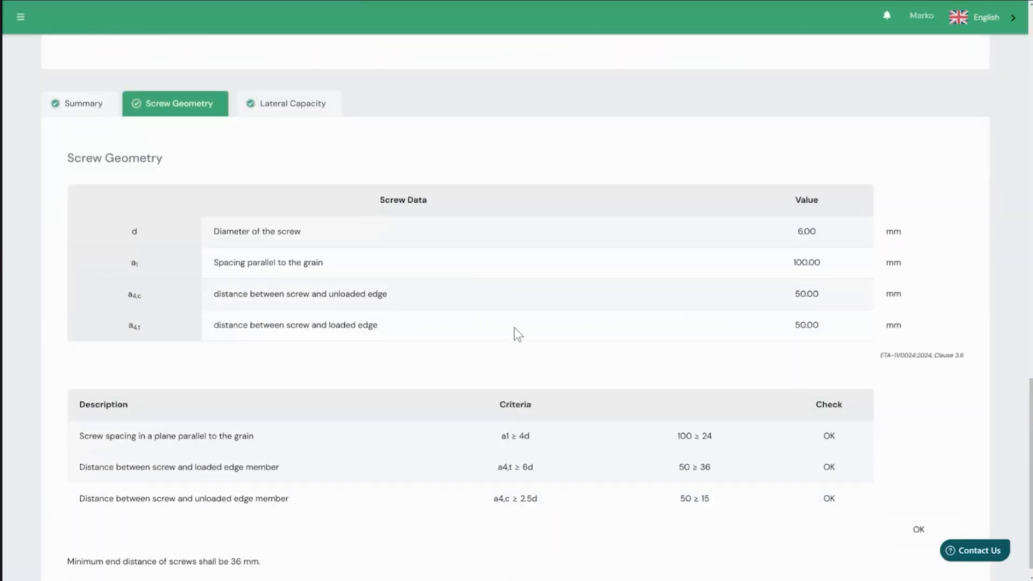
pyautogui.scroll(-1, 505, 326)
pyautogui.scroll(2, 504, 325)
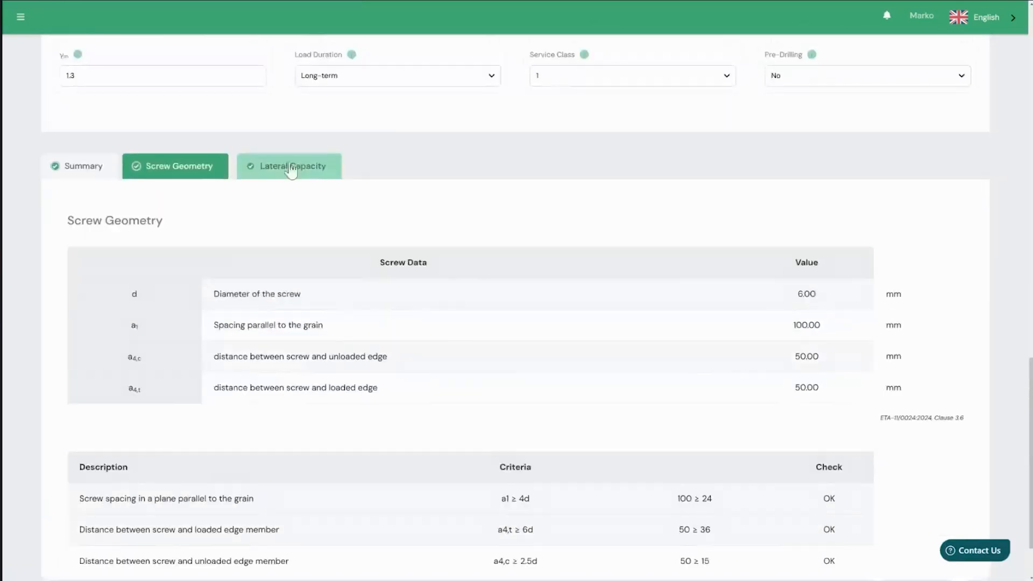
# - Examine the detailed lateral capacity results, covering the screw's axial capacity and the six shear failure mechanisms
pyautogui.click(291, 168)
pyautogui.scroll(-14, 566, 286)
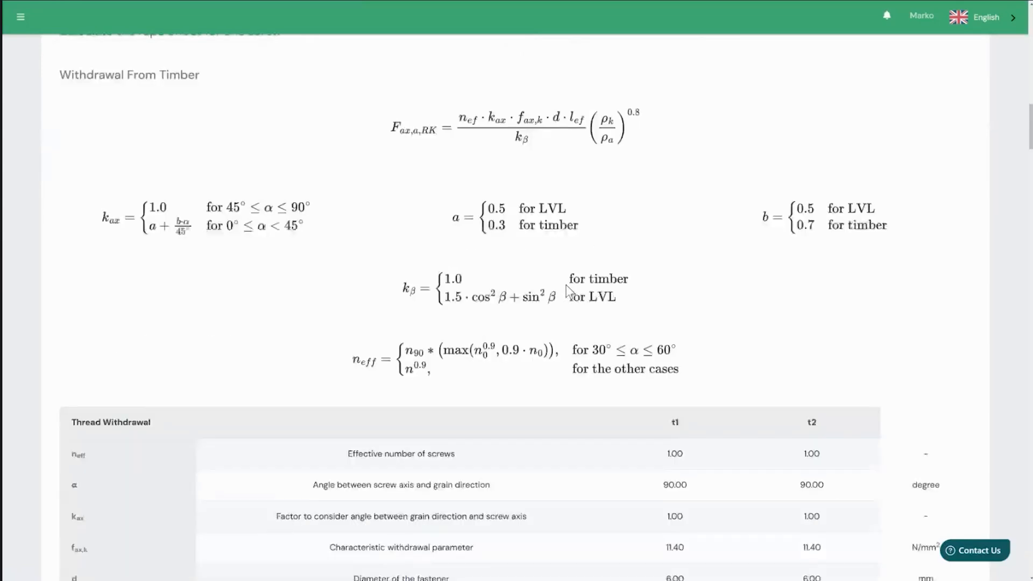
pyautogui.scroll(-12, 566, 290)
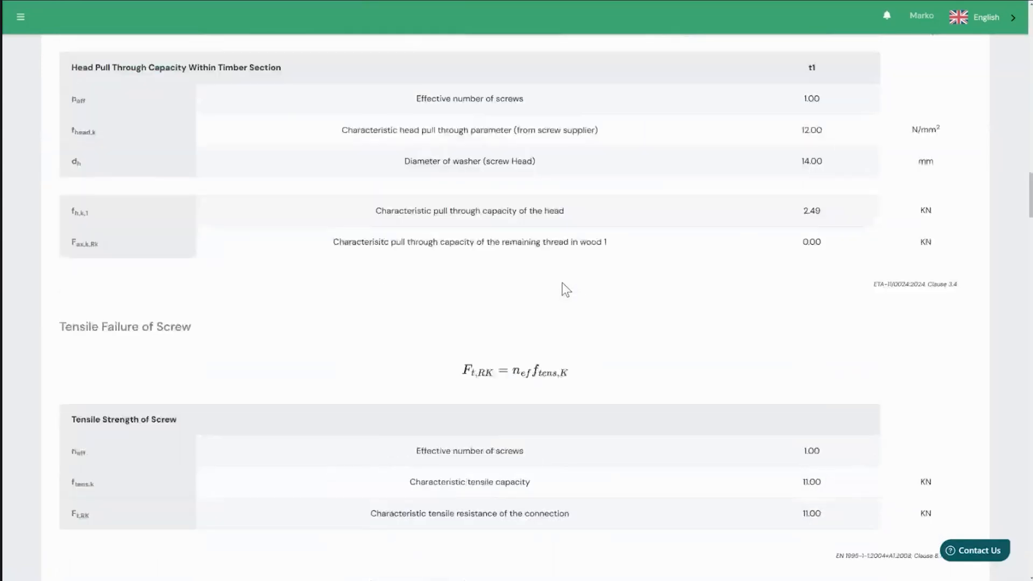
pyautogui.scroll(-3, 562, 286)
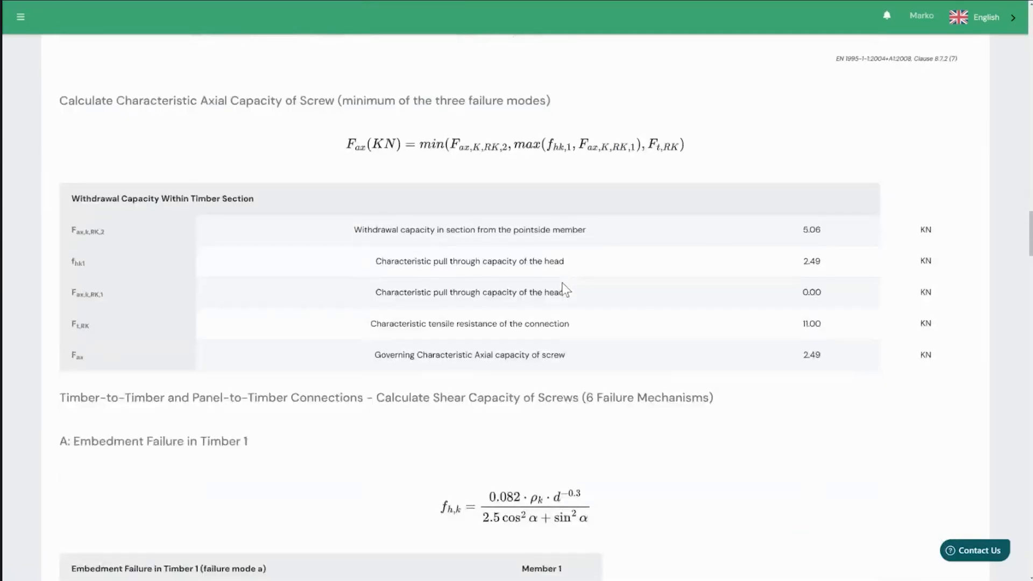
pyautogui.scroll(-5, 535, 284)
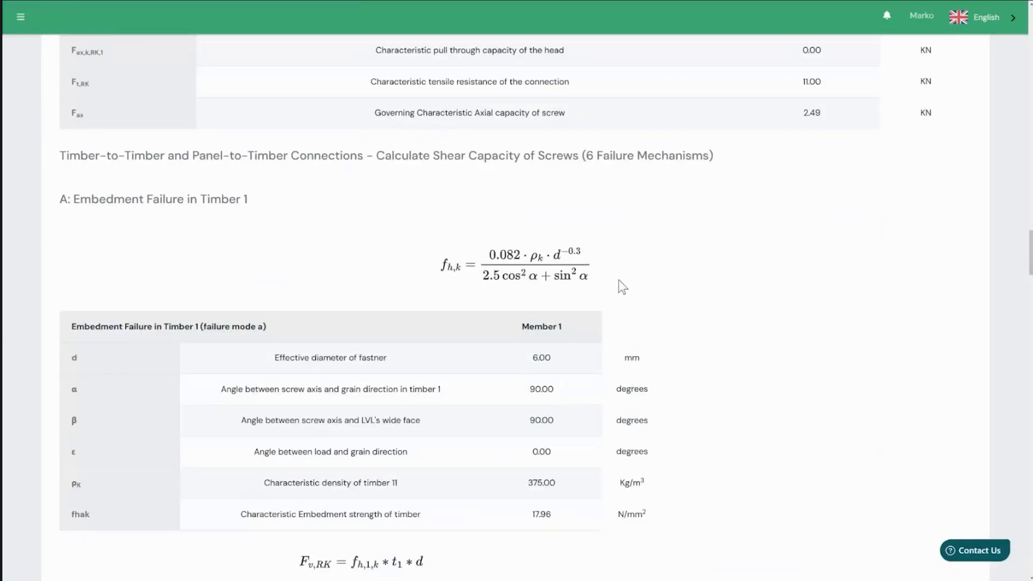
pyautogui.scroll(-12, 640, 305)
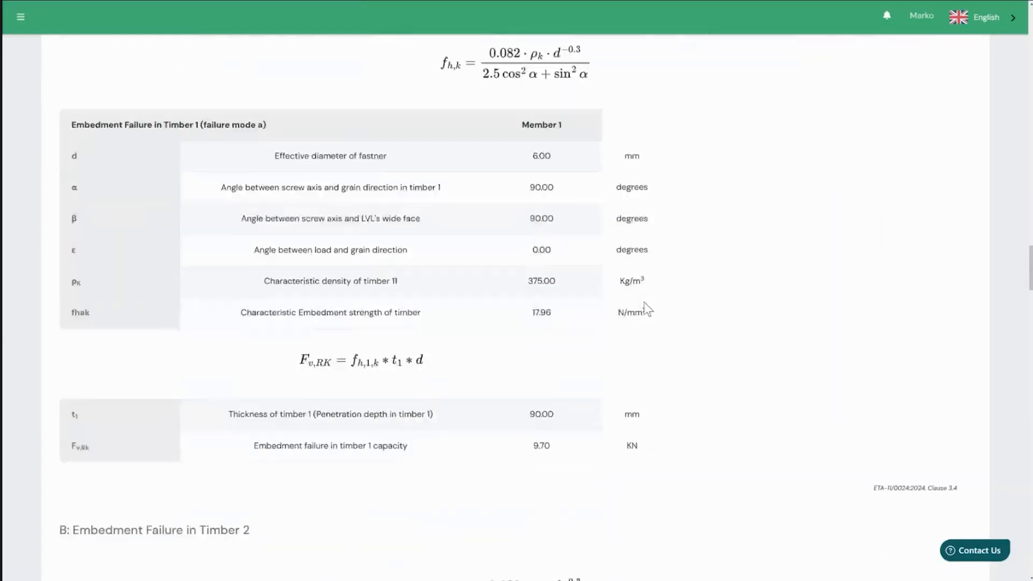
pyautogui.scroll(-11, 639, 312)
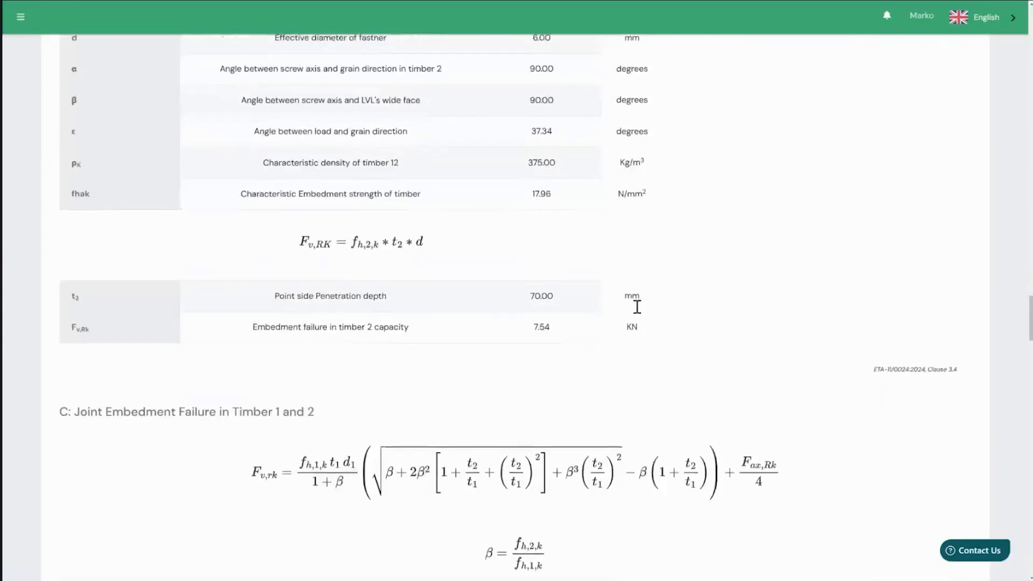
pyautogui.scroll(-16, 637, 308)
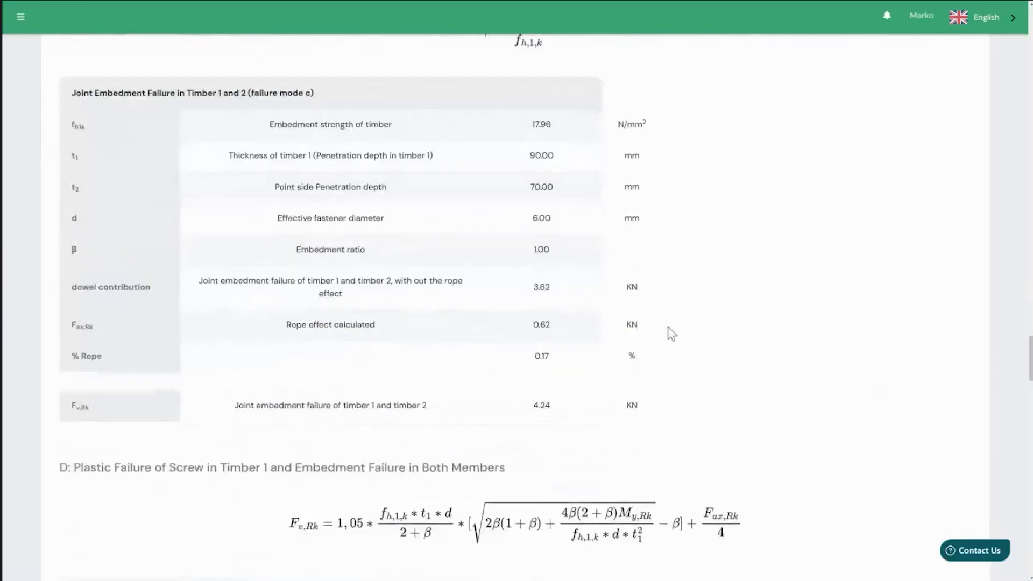
pyautogui.scroll(-18, 672, 332)
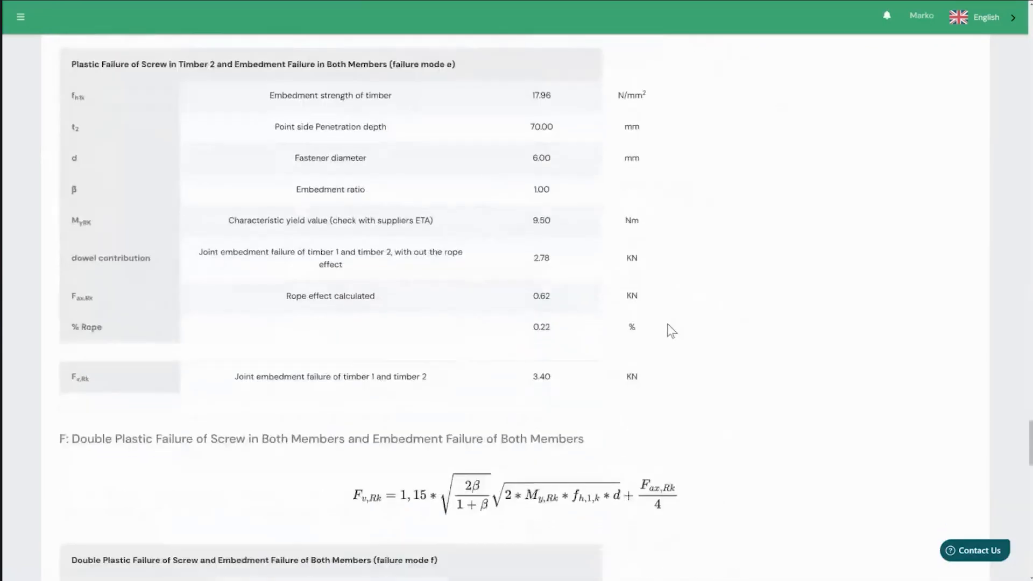
# - Review the design shear capacity calculation, including the governing failure mode, effective number of screws and final utilisation
pyautogui.scroll(-4, 674, 338)
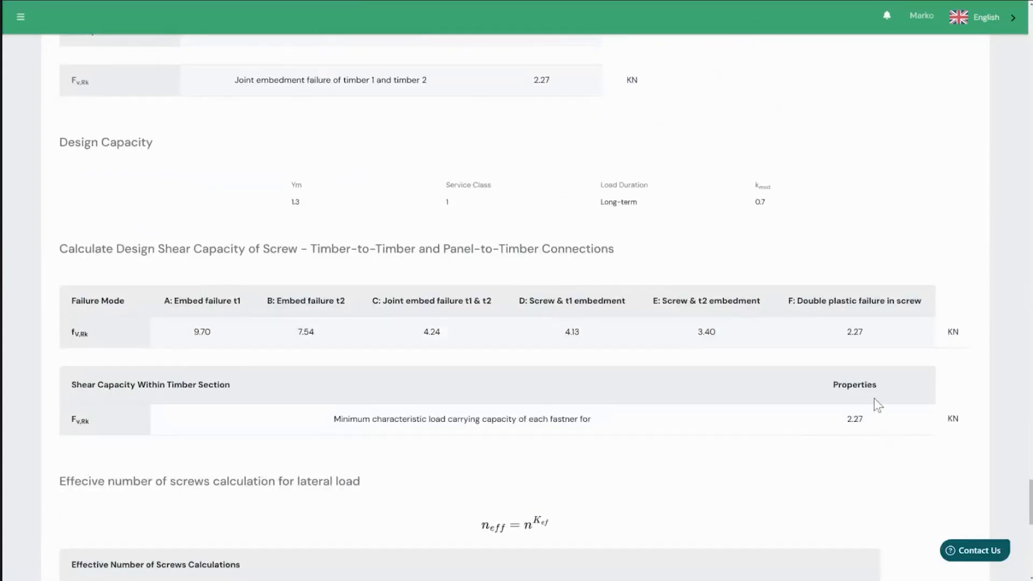
pyautogui.scroll(-1, 877, 401)
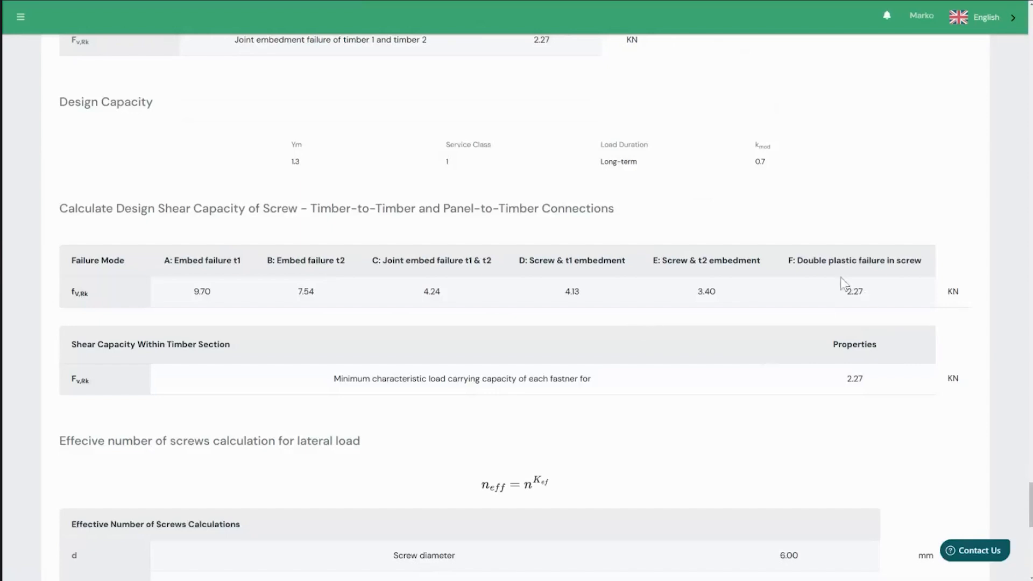
pyautogui.scroll(-6, 808, 354)
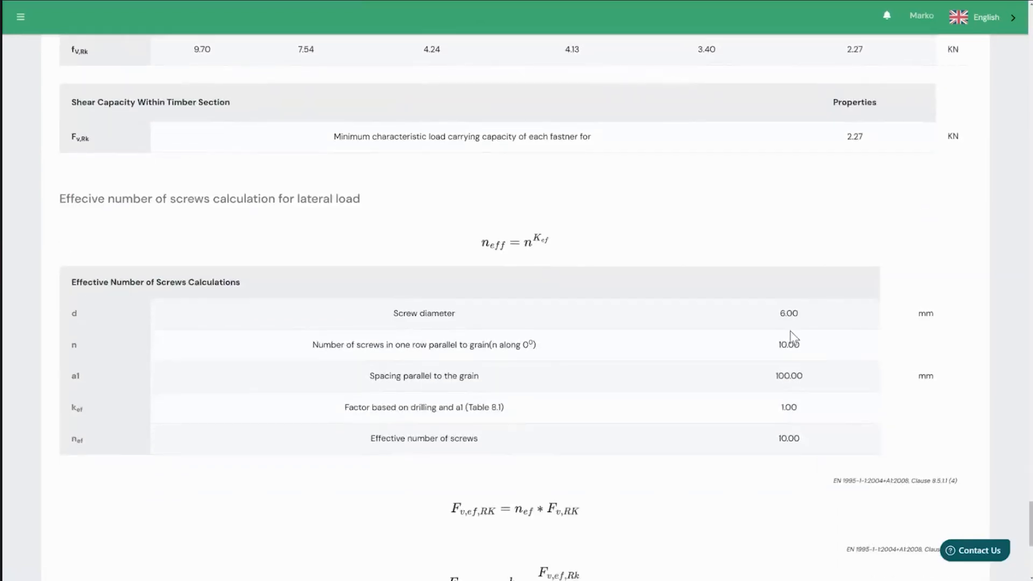
pyautogui.scroll(-8, 791, 339)
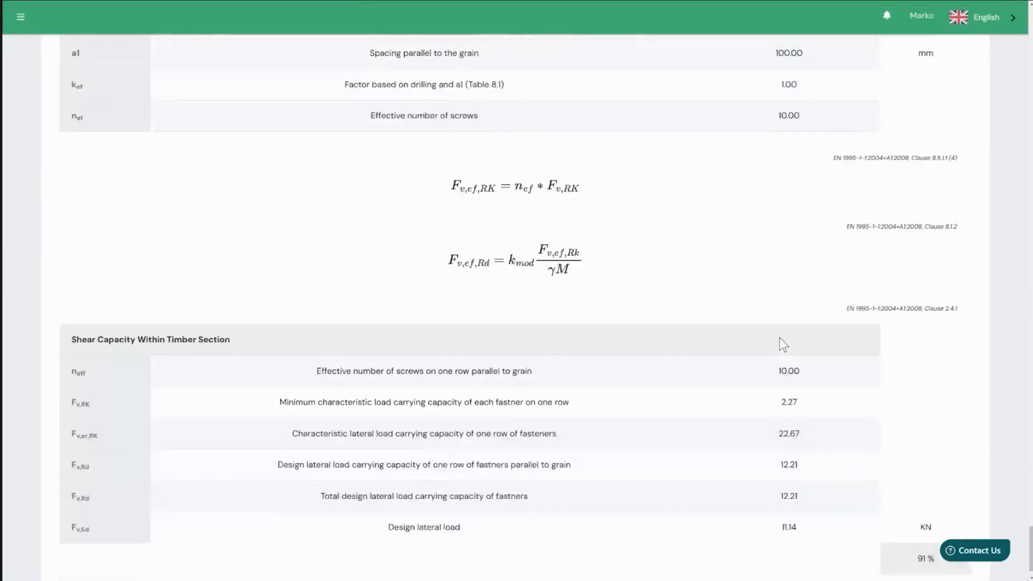
pyautogui.scroll(-1, 783, 344)
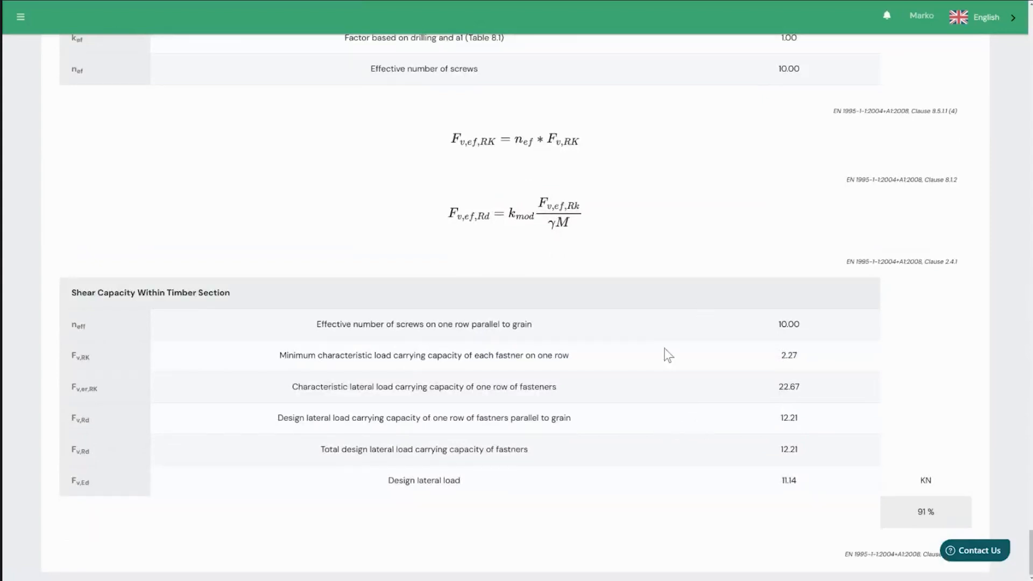
# - Save the half lap joint calculation to the project
pyautogui.scroll(20, 668, 355)
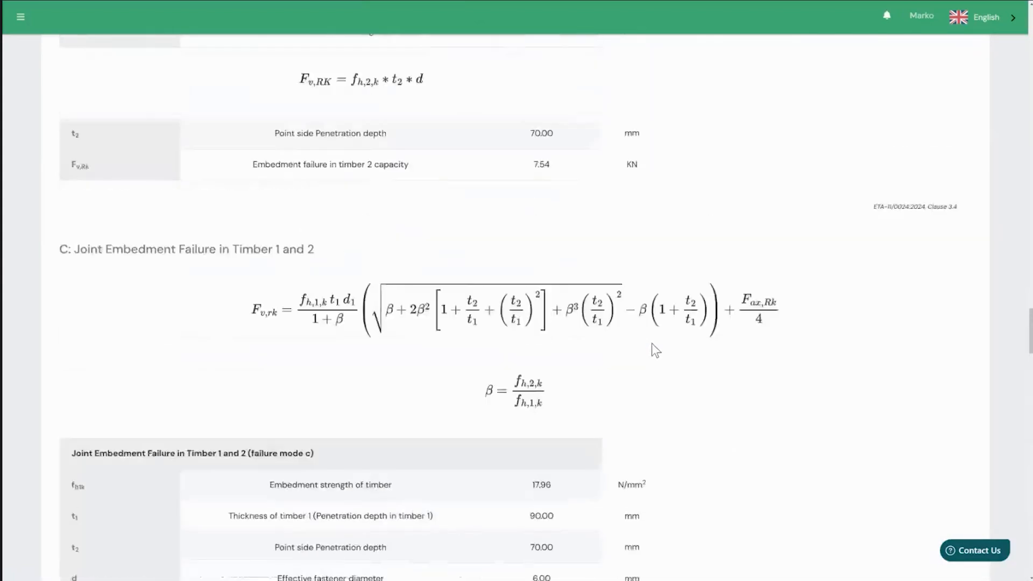
pyautogui.scroll(20, 651, 345)
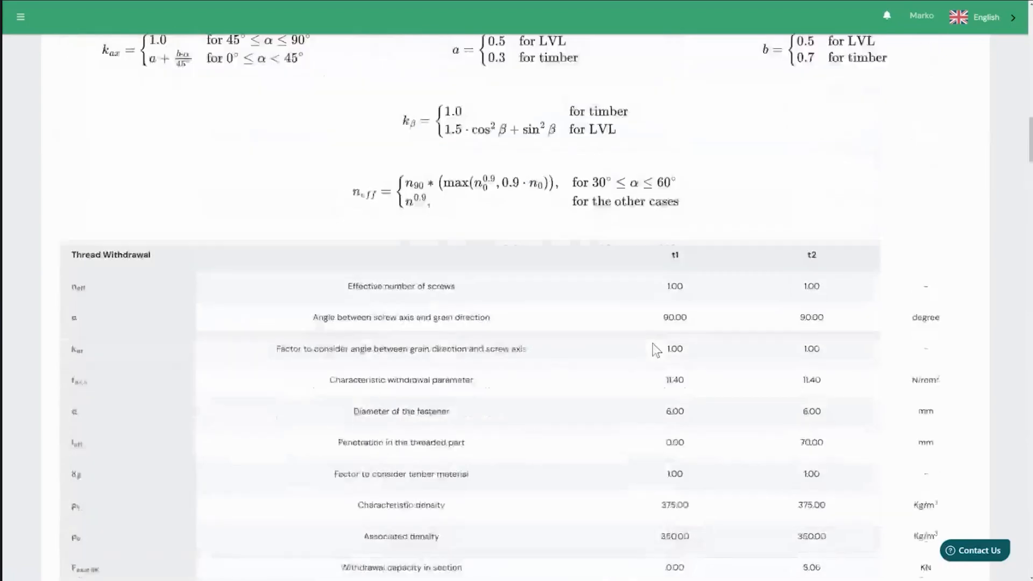
pyautogui.scroll(20, 652, 347)
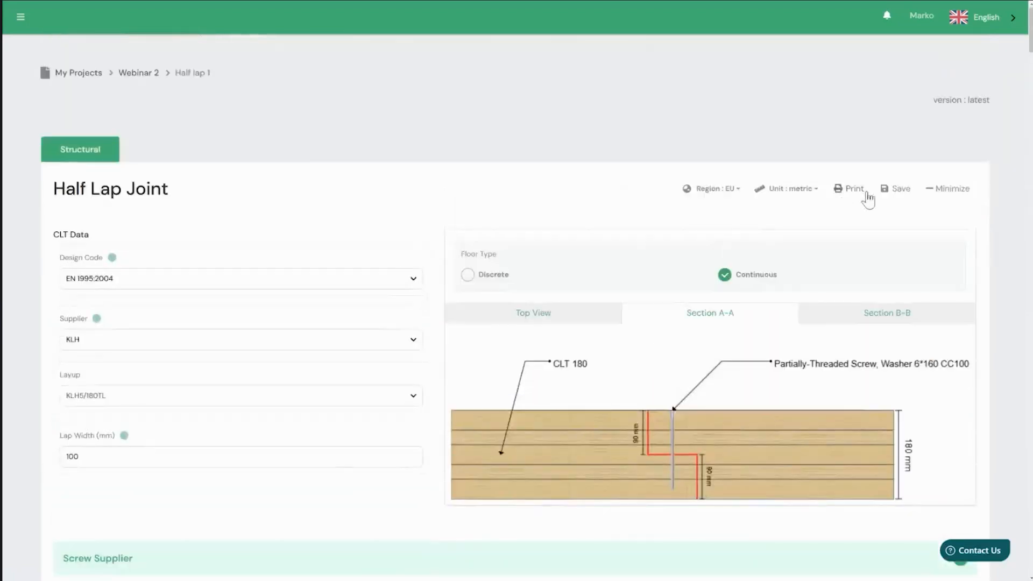
pyautogui.click(893, 189)
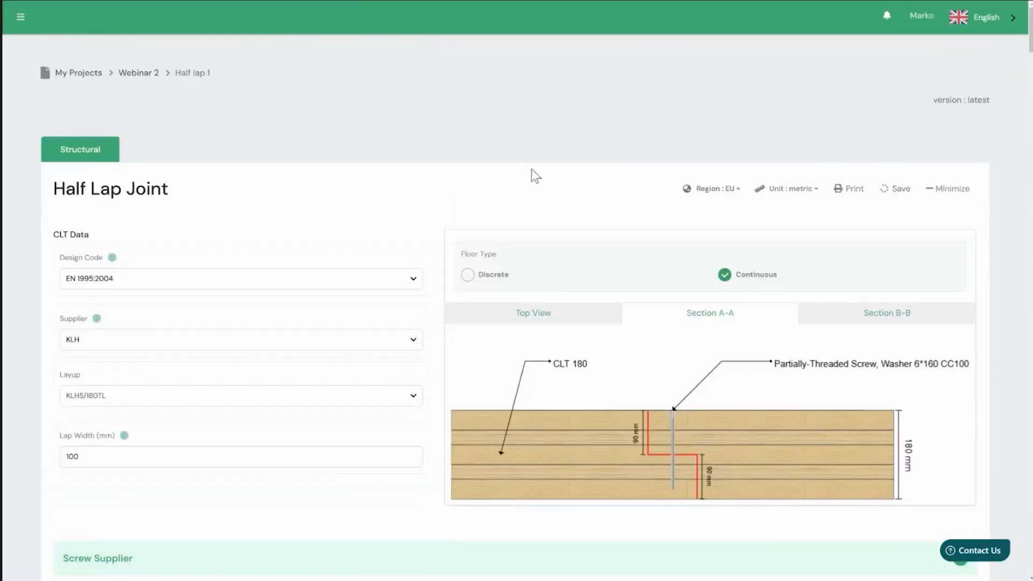